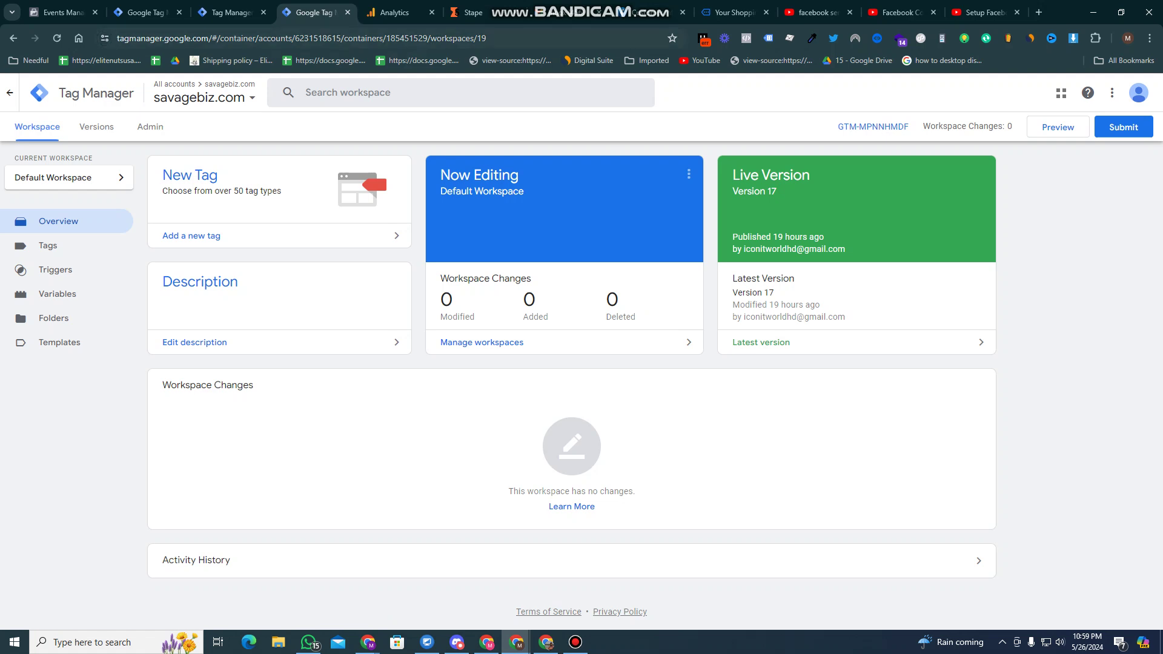
Switch to GA4 DebugView for the SavageBiz property, which is still awaiting debug events.
{"action": "key", "text": "ctrl+Tab"}
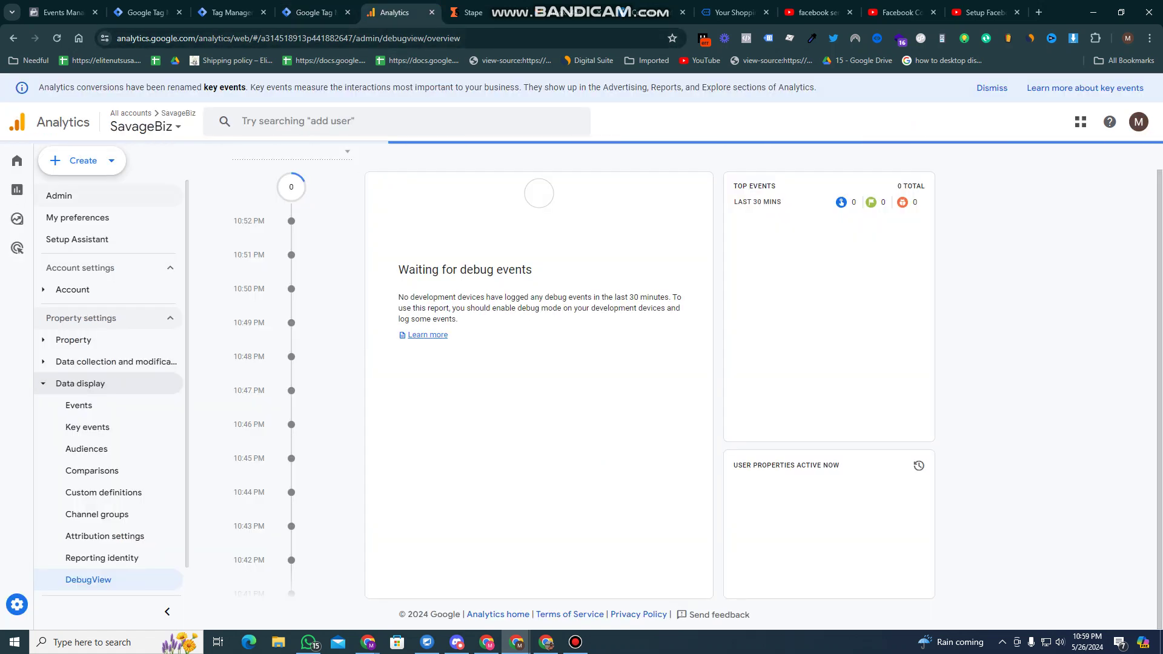
Go back to the savagebiz.com GTM Default Workspace overview with Version 17 live.
{"action": "left_click", "coordinate": [312, 12]}
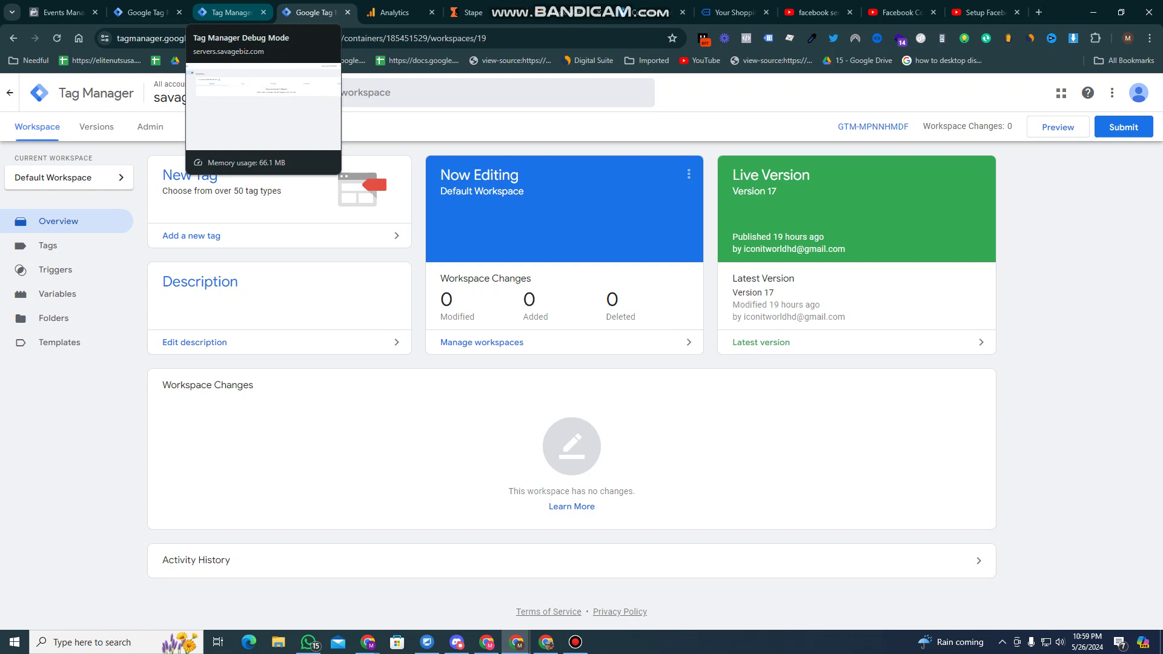
{"action": "left_click", "coordinate": [229, 12]}
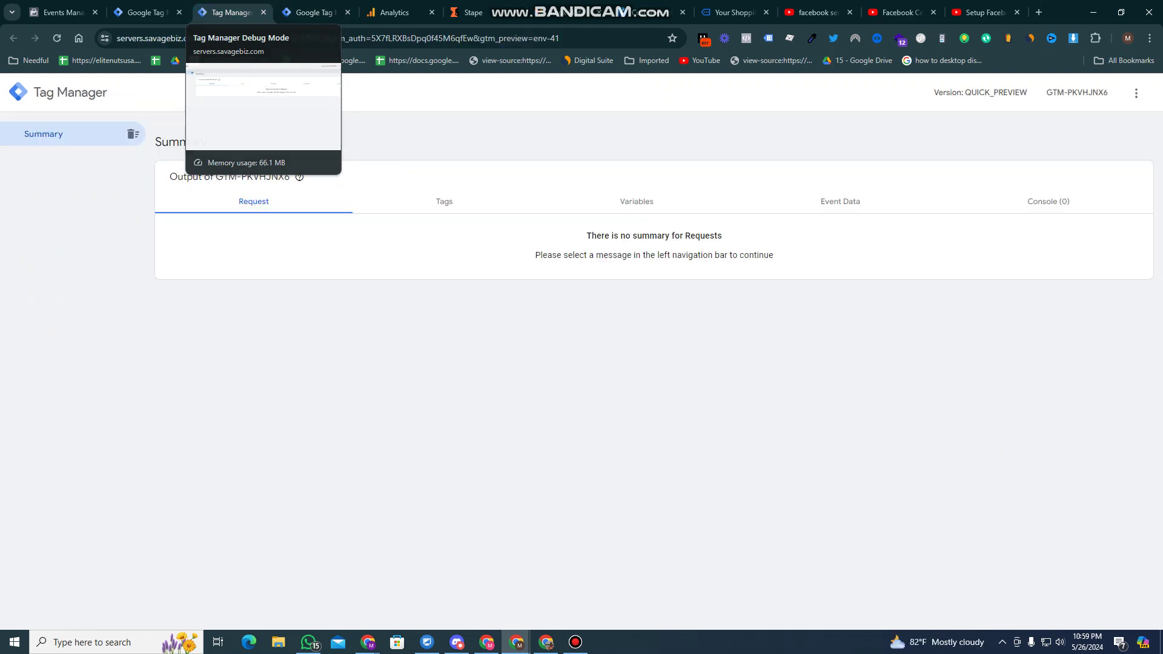
{"action": "left_click", "coordinate": [146, 12]}
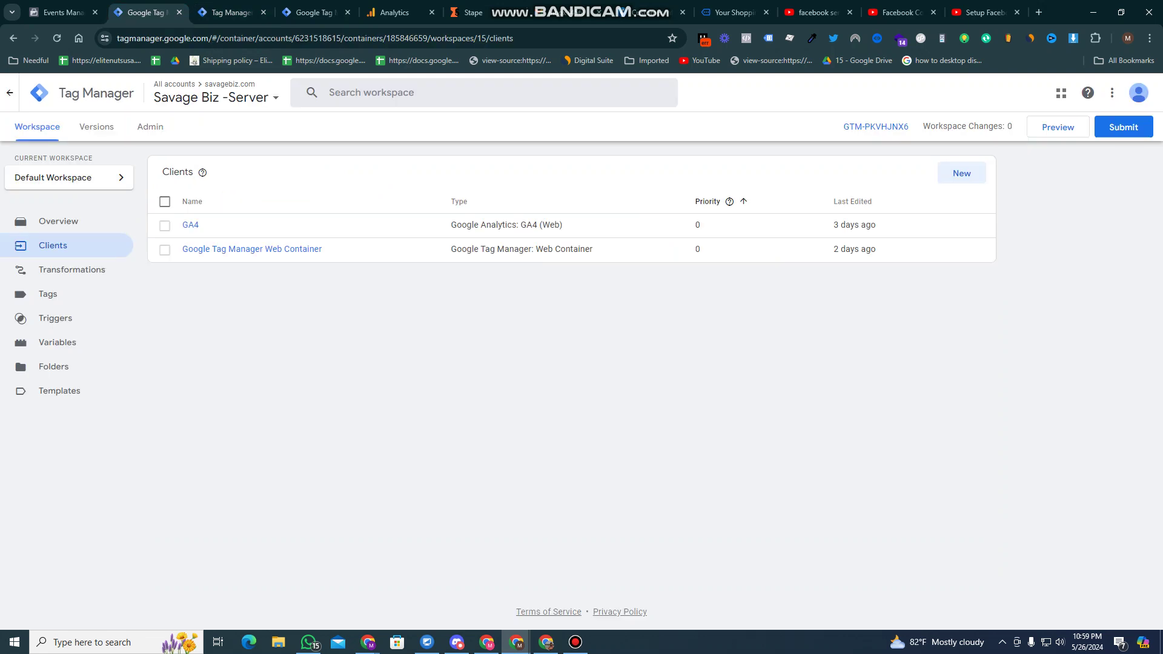
{"action": "key", "text": "ctrl+4"}
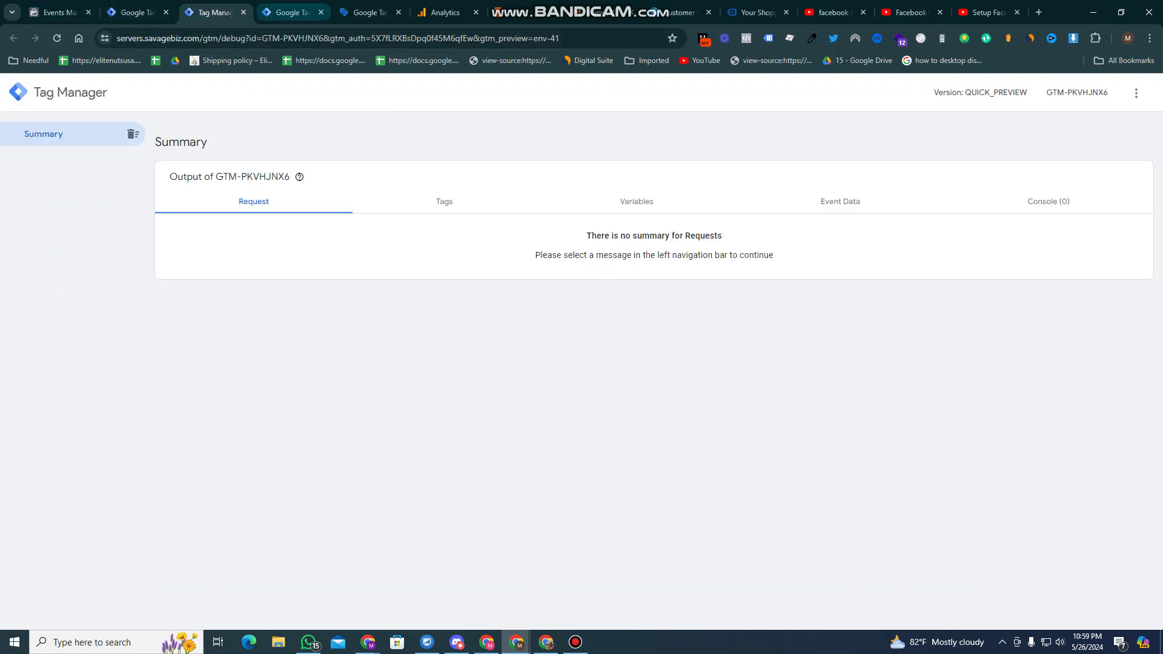
{"action": "key", "text": "ctrl+w"}
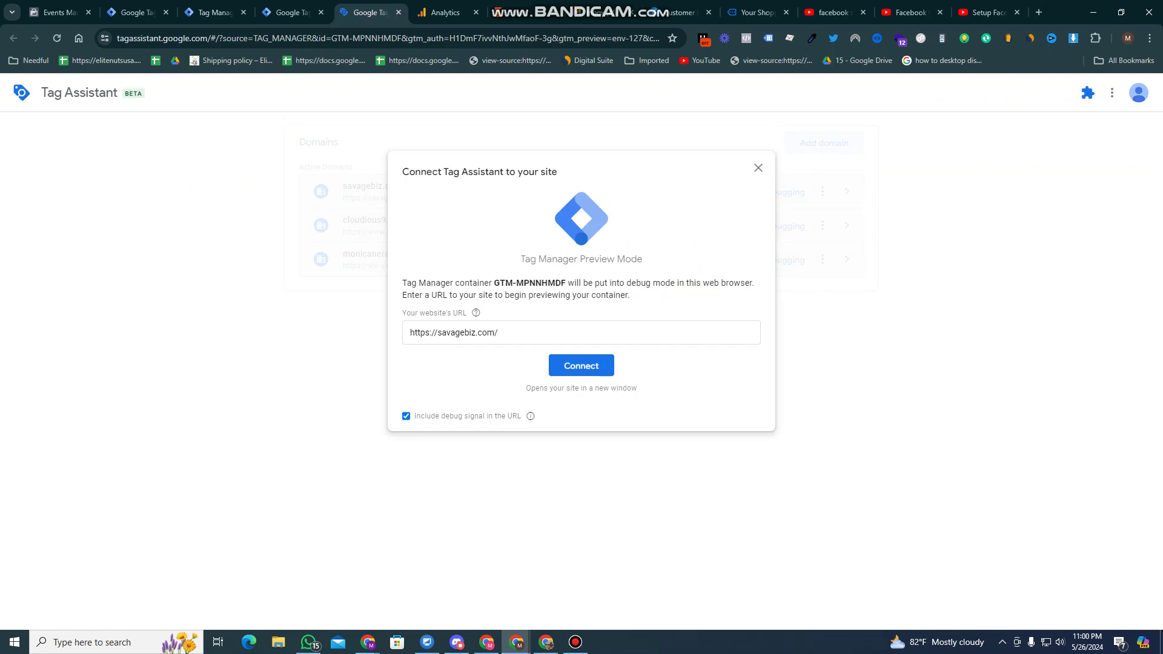
{"action": "key", "text": "Return"}
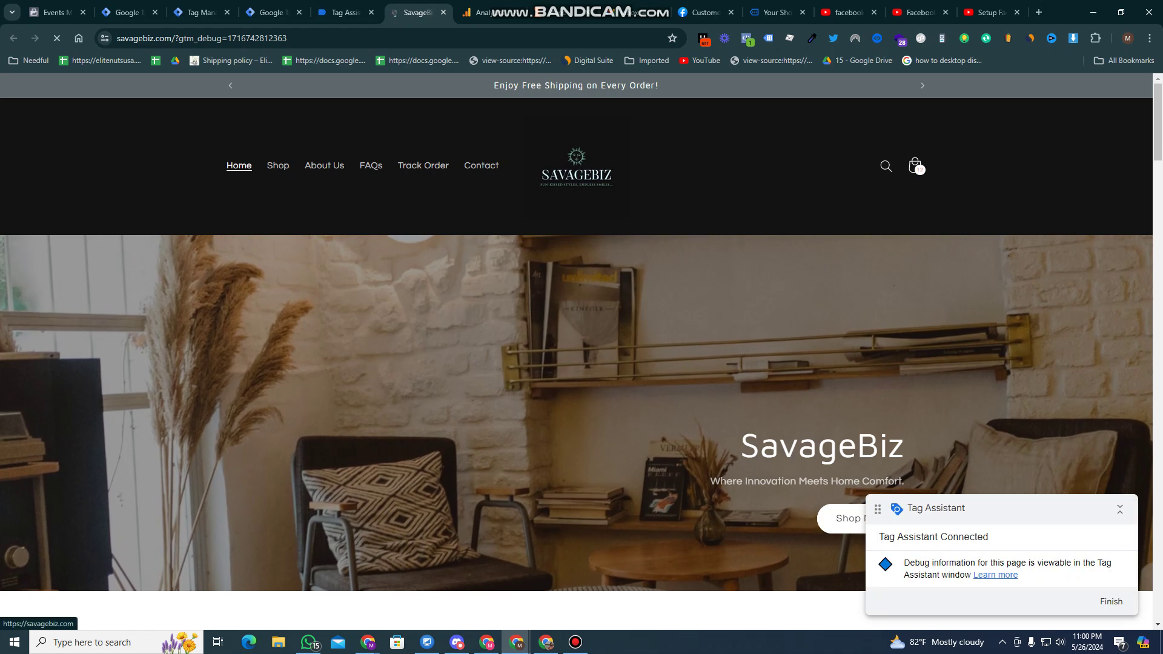
Browse the Shop collection and open the 1500mAh Mini Pod Keychain Charger product page.
{"action": "scroll", "coordinate": [582, 352], "scroll_direction": "down", "scroll_amount": 5}
{"action": "scroll", "coordinate": [577, 351], "scroll_direction": "down", "scroll_amount": 4}
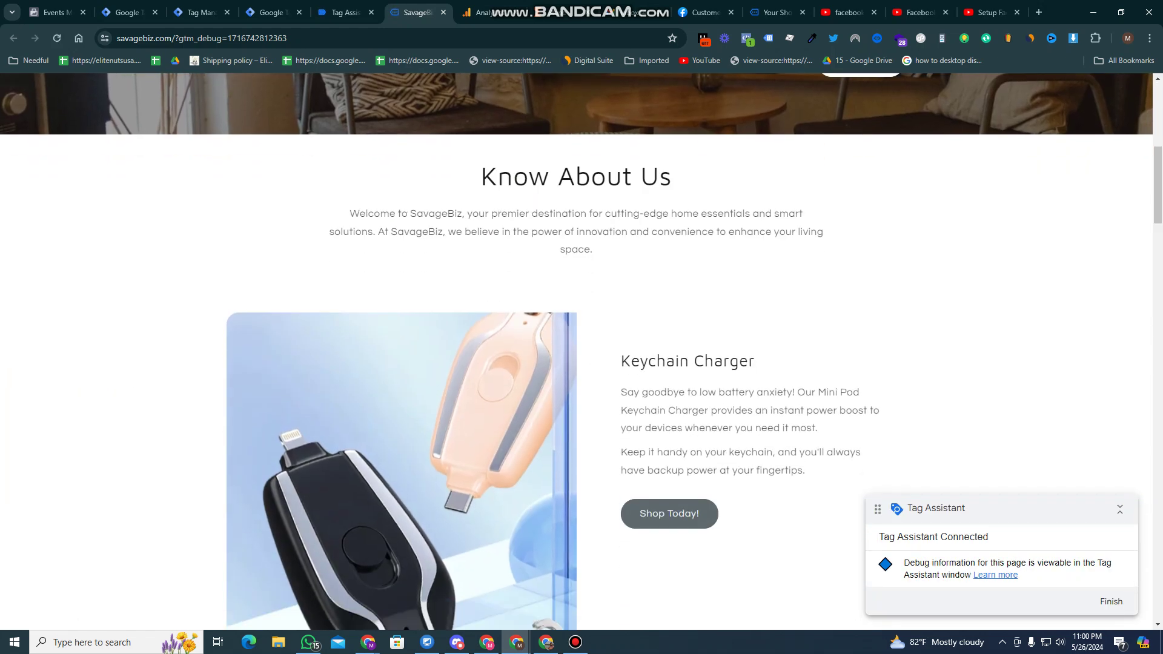
{"action": "scroll", "coordinate": [577, 352], "scroll_direction": "up", "scroll_amount": 7}
{"action": "scroll", "coordinate": [278, 165], "scroll_direction": "up", "scroll_amount": 1}
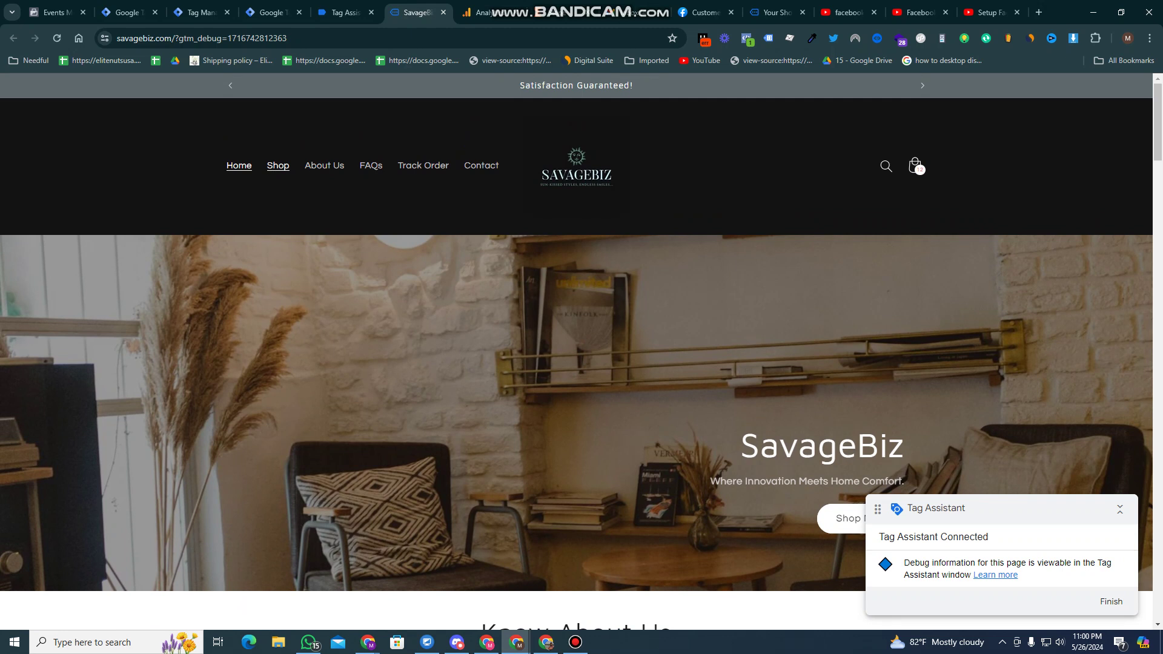
{"action": "left_click", "coordinate": [278, 166]}
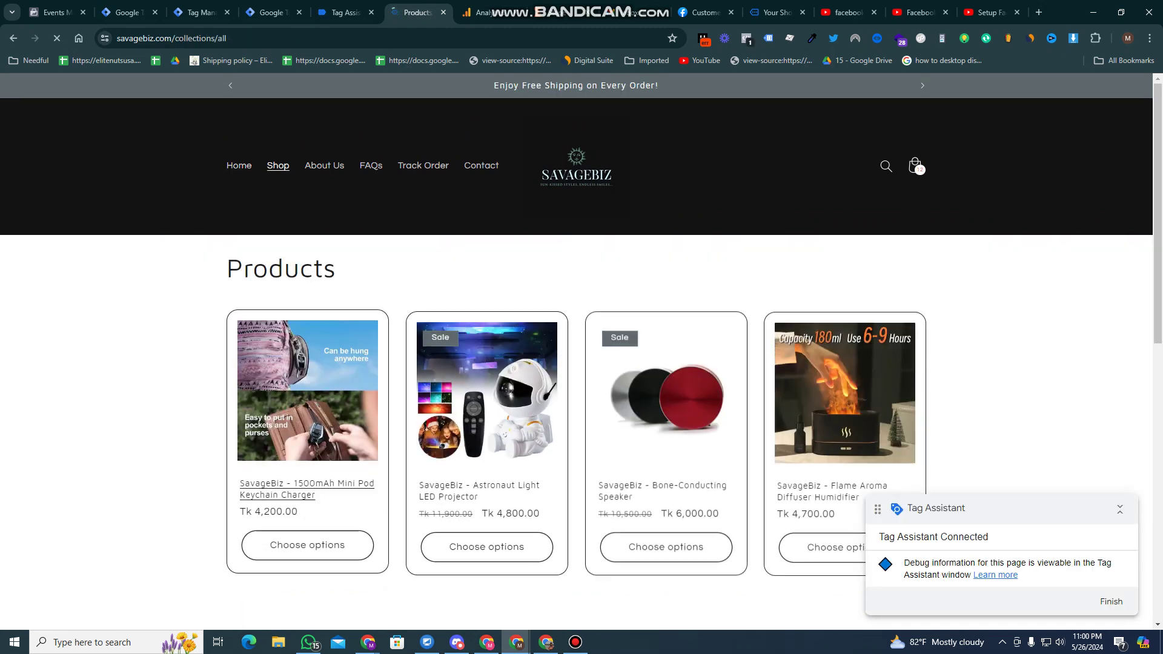
{"action": "scroll", "coordinate": [307, 485], "scroll_direction": "down", "scroll_amount": 1}
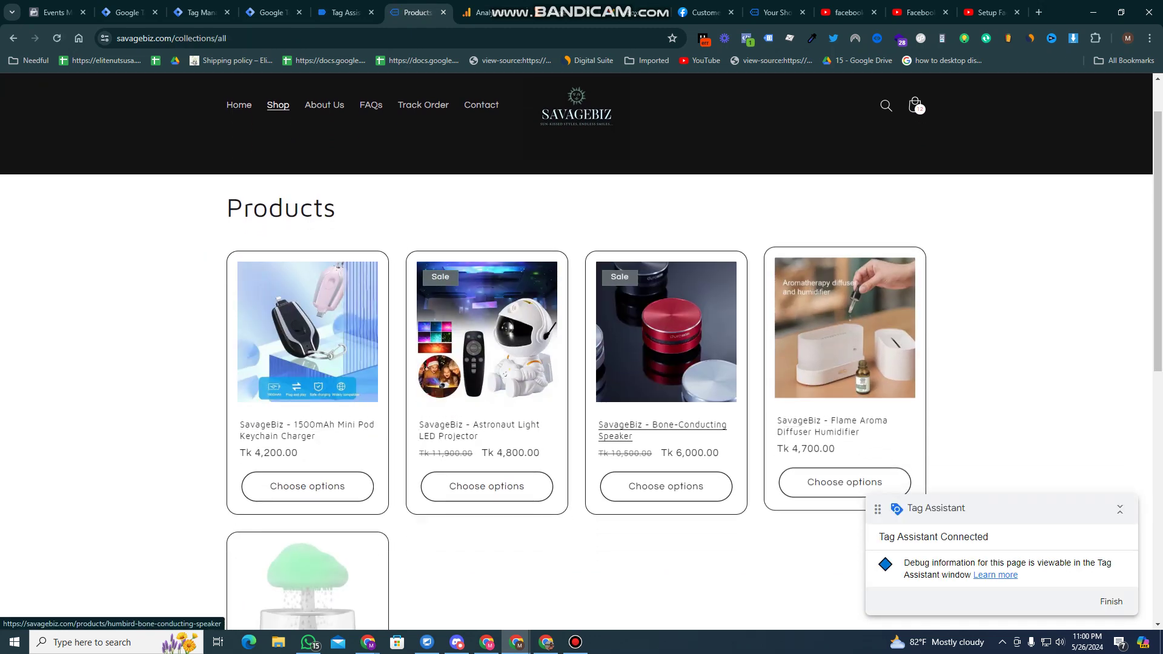
{"action": "scroll", "coordinate": [488, 364], "scroll_direction": "down", "scroll_amount": 2}
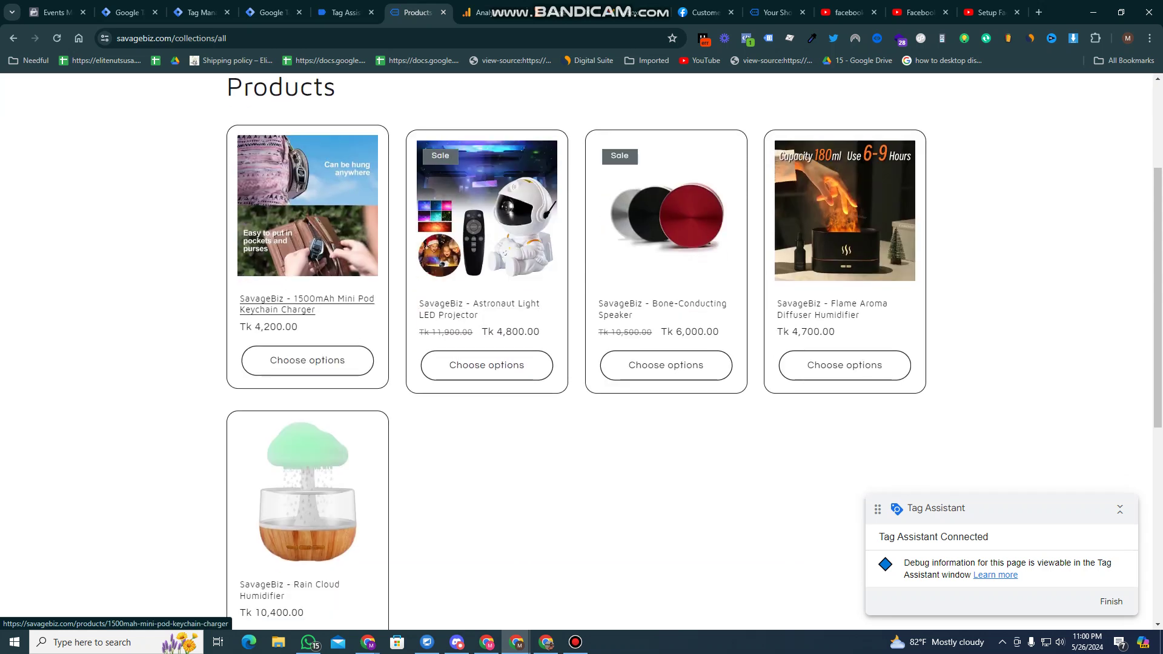
{"action": "left_click", "coordinate": [370, 167]}
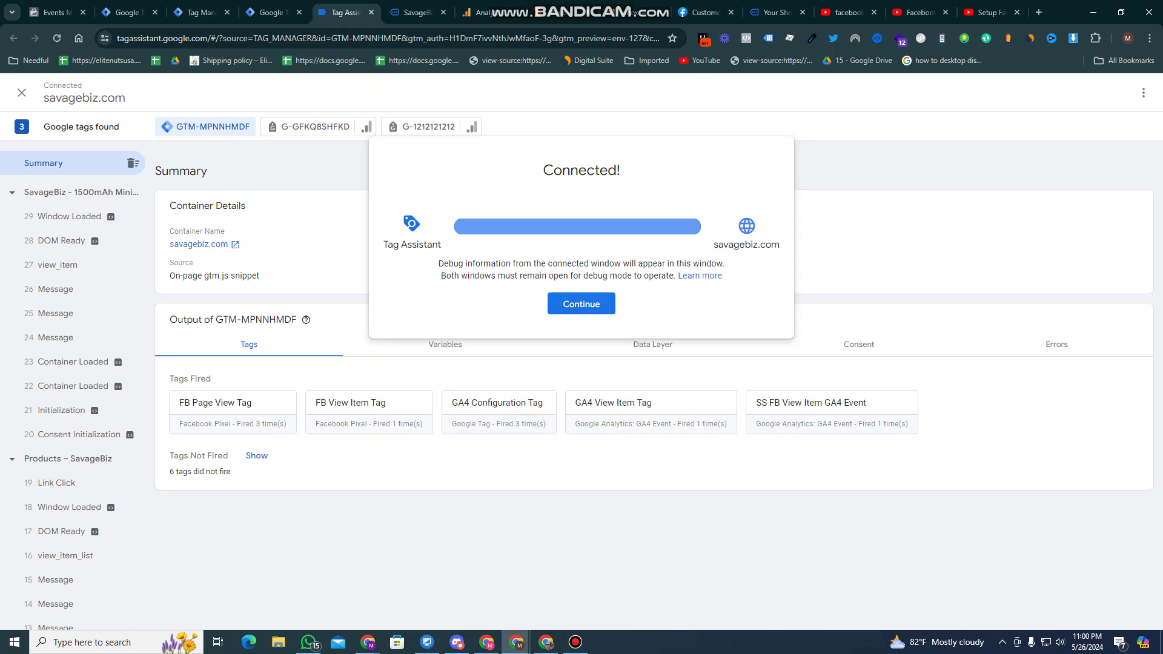
Dismiss the Connected dialog, review the server preview's fired events, then go to Meta Test events.
{"action": "left_click", "coordinate": [582, 304]}
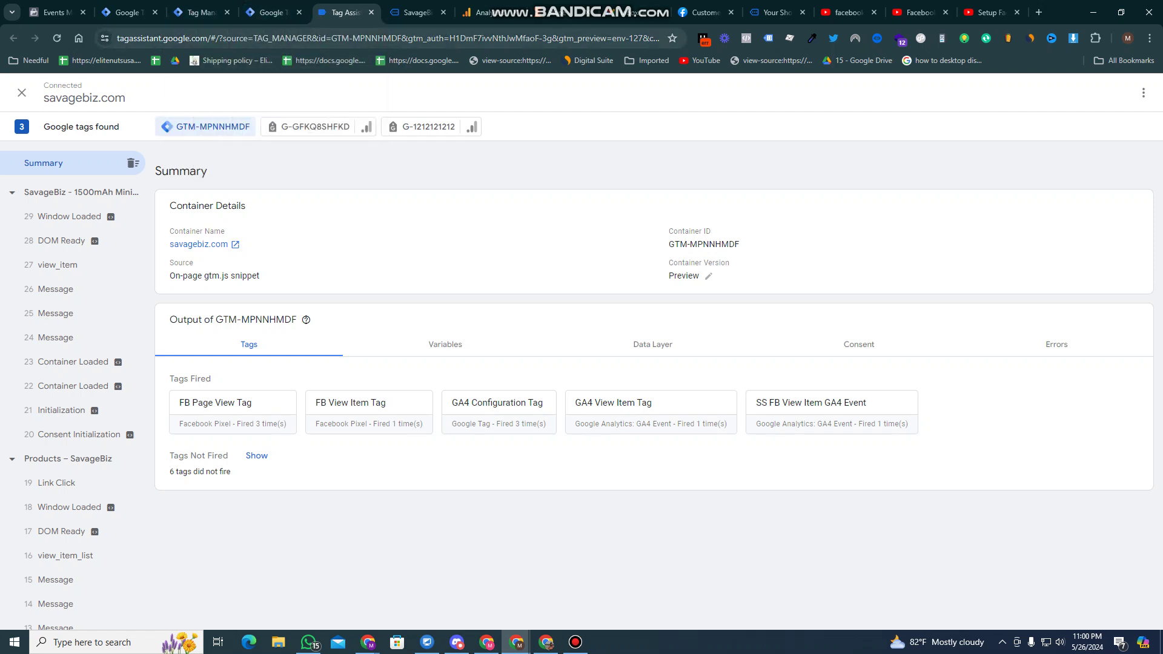
{"action": "left_click", "coordinate": [200, 13]}
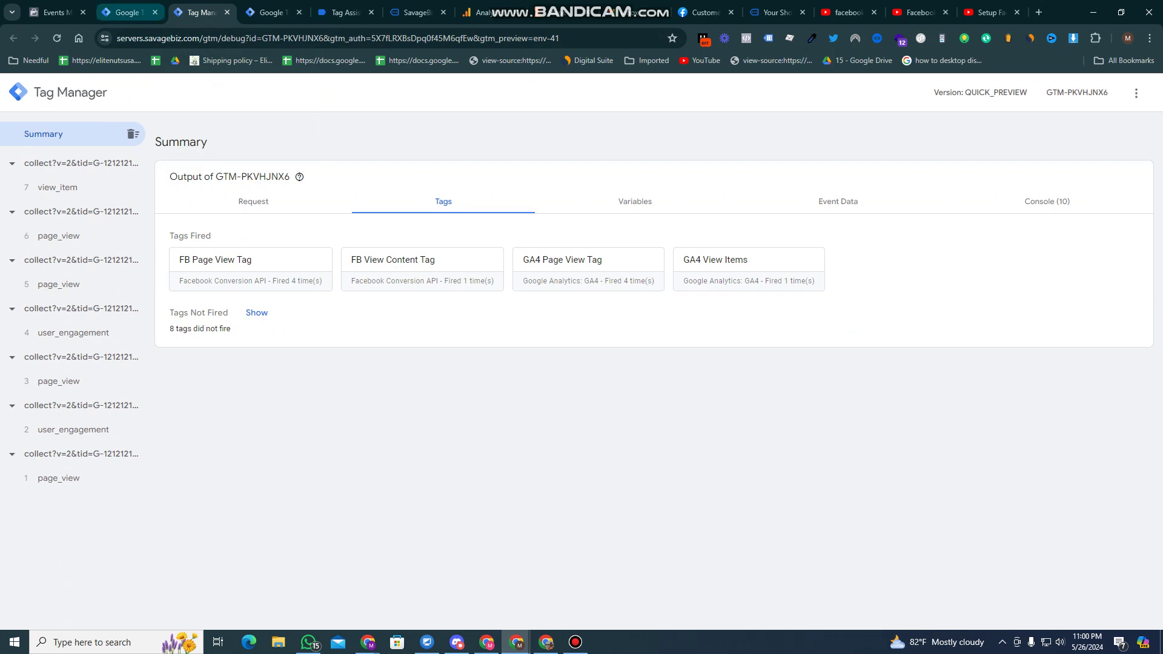
{"action": "left_click", "coordinate": [58, 12]}
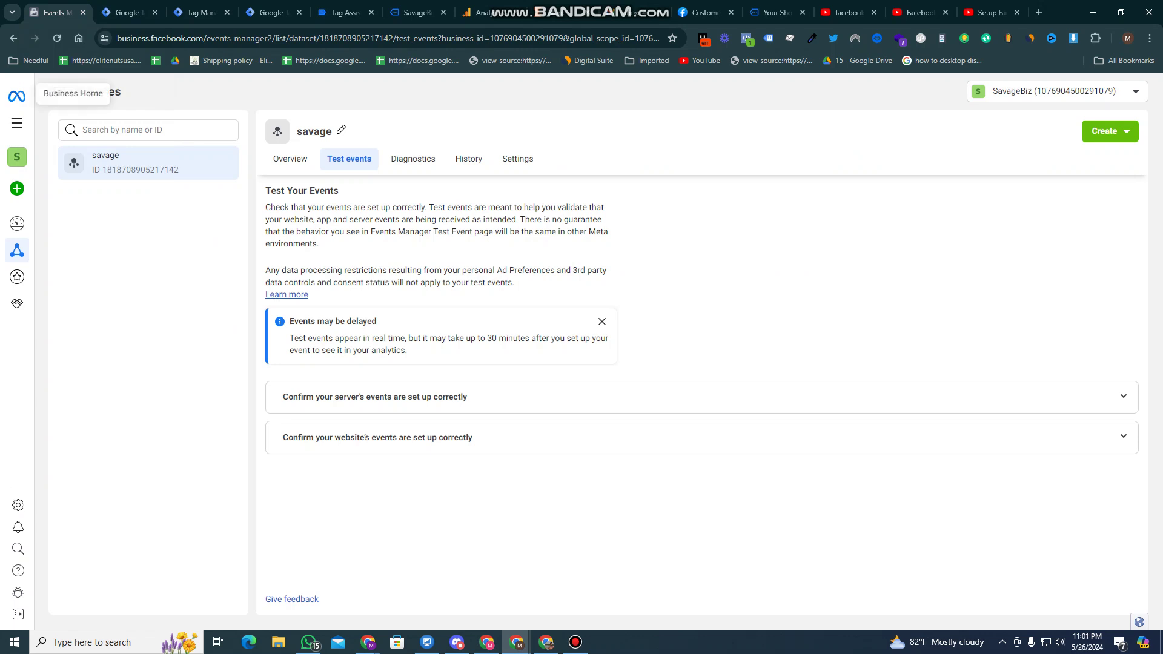
Reload Meta Test events, then check DebugView listing page_view, session_start and view_item.
{"action": "left_click", "coordinate": [57, 38]}
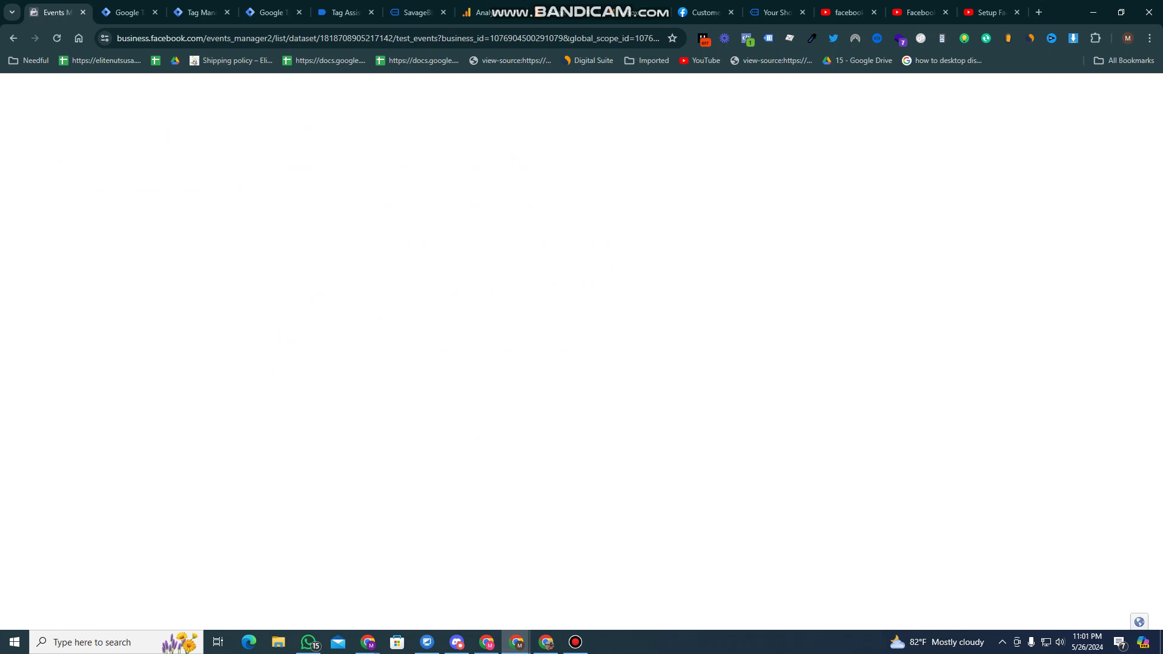
{"action": "left_click", "coordinate": [476, 13]}
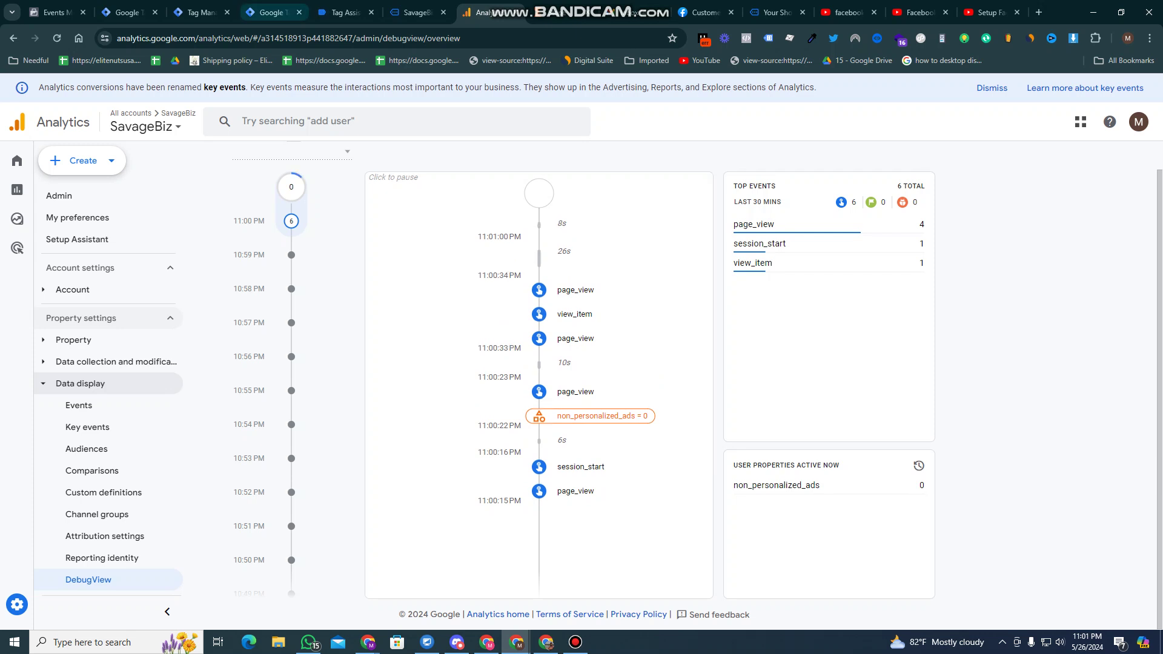
Review Meta Test events and the Tag Assistant tag summary, then return to the storefront.
{"action": "left_click", "coordinate": [58, 12]}
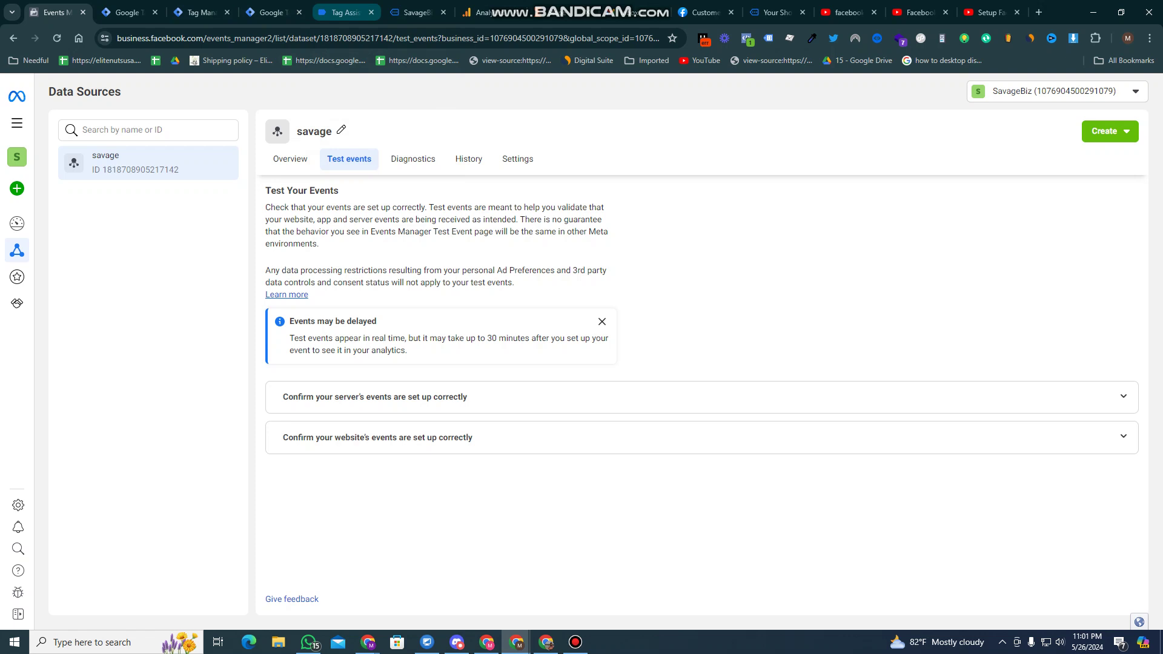
{"action": "left_click", "coordinate": [343, 12]}
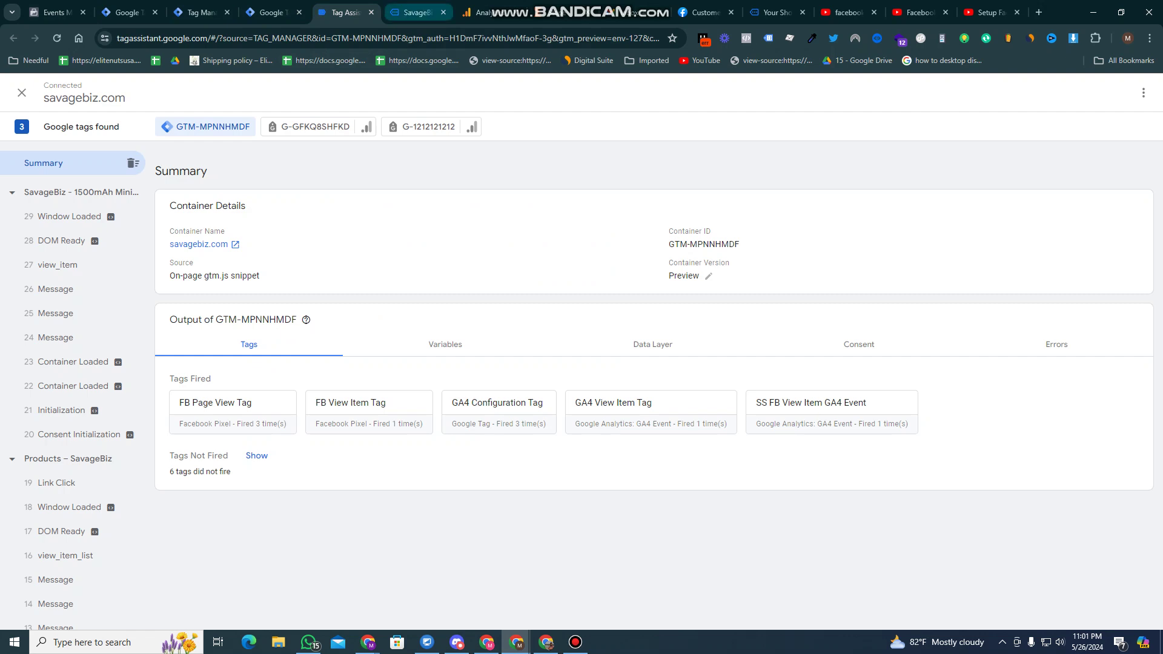
{"action": "left_click", "coordinate": [418, 12]}
{"action": "scroll", "coordinate": [582, 351], "scroll_direction": "down", "scroll_amount": 3}
Lower the keychain charger cart quantity step by step from 8 down to 3.
{"action": "left_click", "coordinate": [713, 401]}
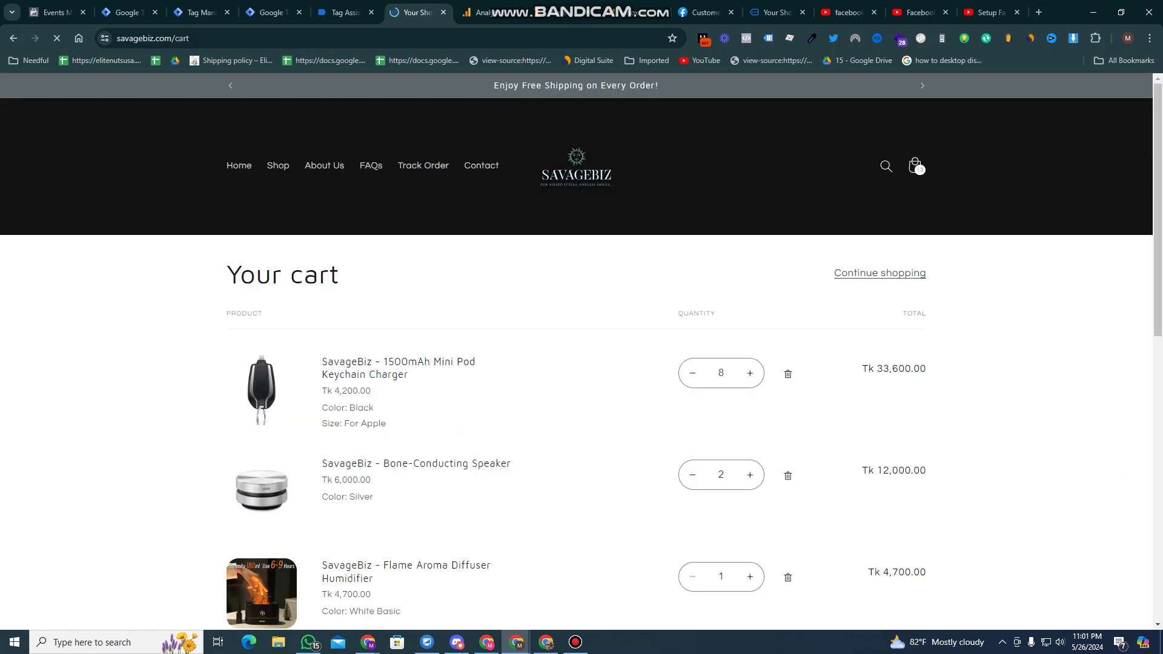
{"action": "scroll", "coordinate": [582, 352], "scroll_direction": "down", "scroll_amount": 2}
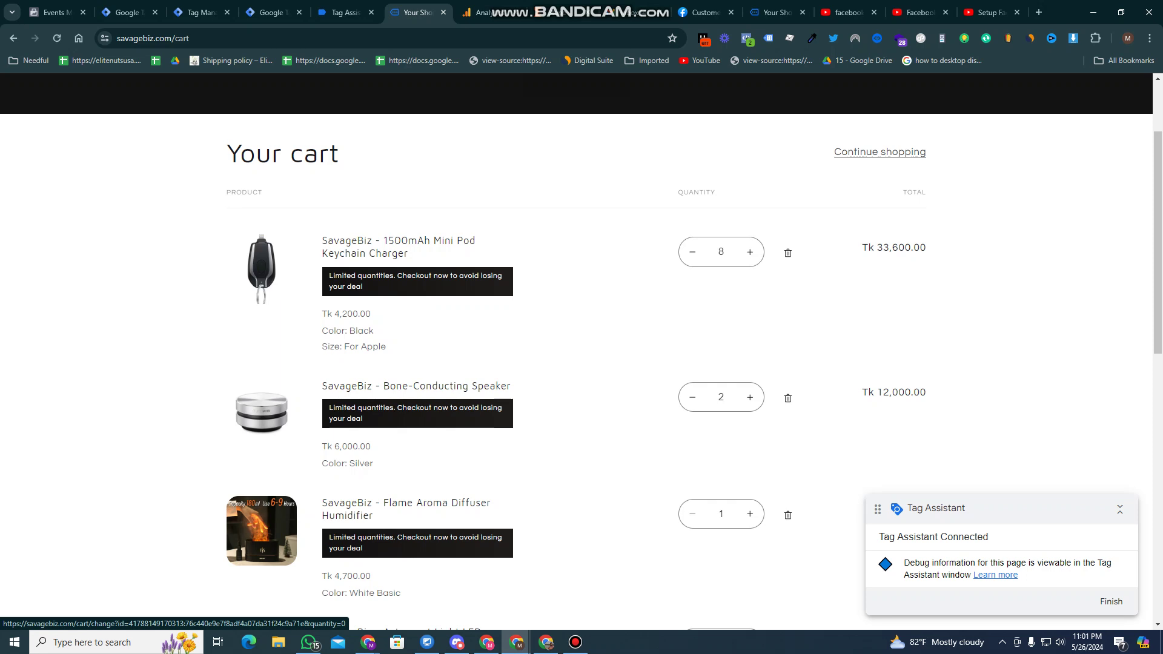
{"action": "left_click", "coordinate": [692, 252]}
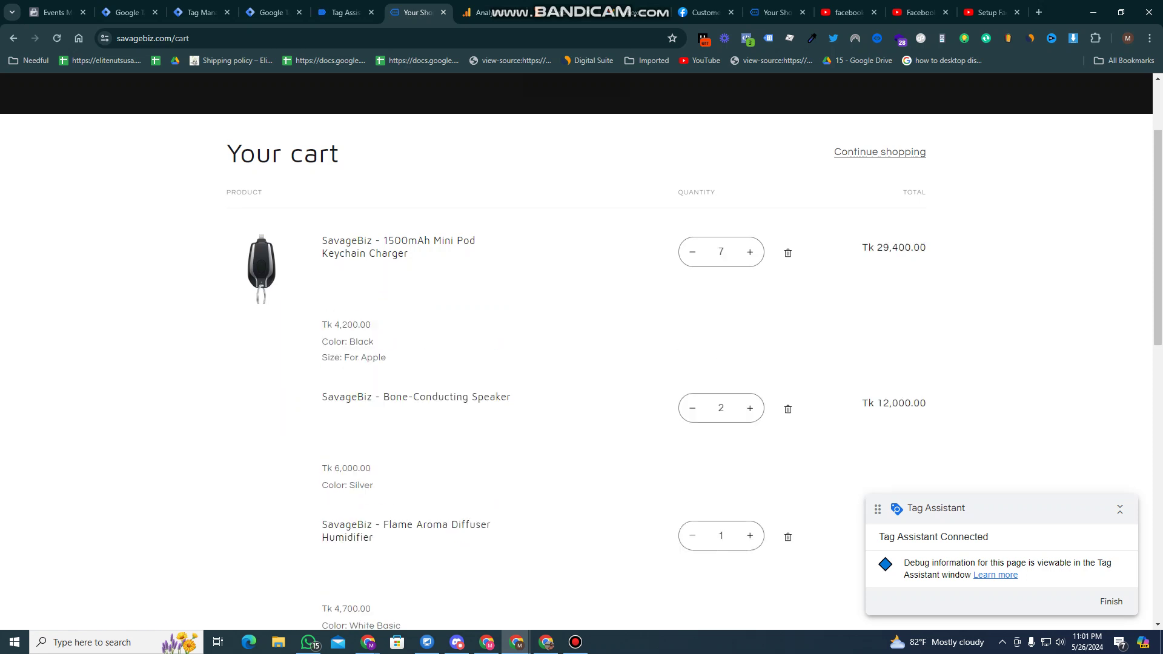
{"action": "left_click", "coordinate": [693, 252]}
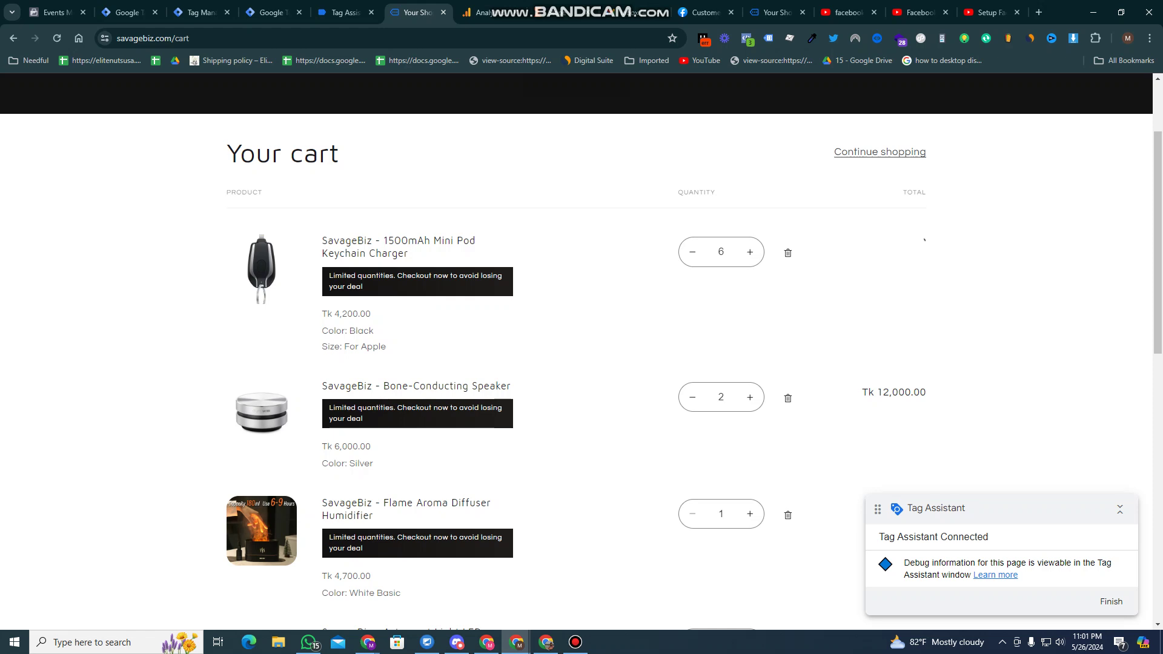
{"action": "left_click", "coordinate": [692, 252]}
{"action": "left_click", "coordinate": [693, 252]}
{"action": "left_click", "coordinate": [693, 252]}
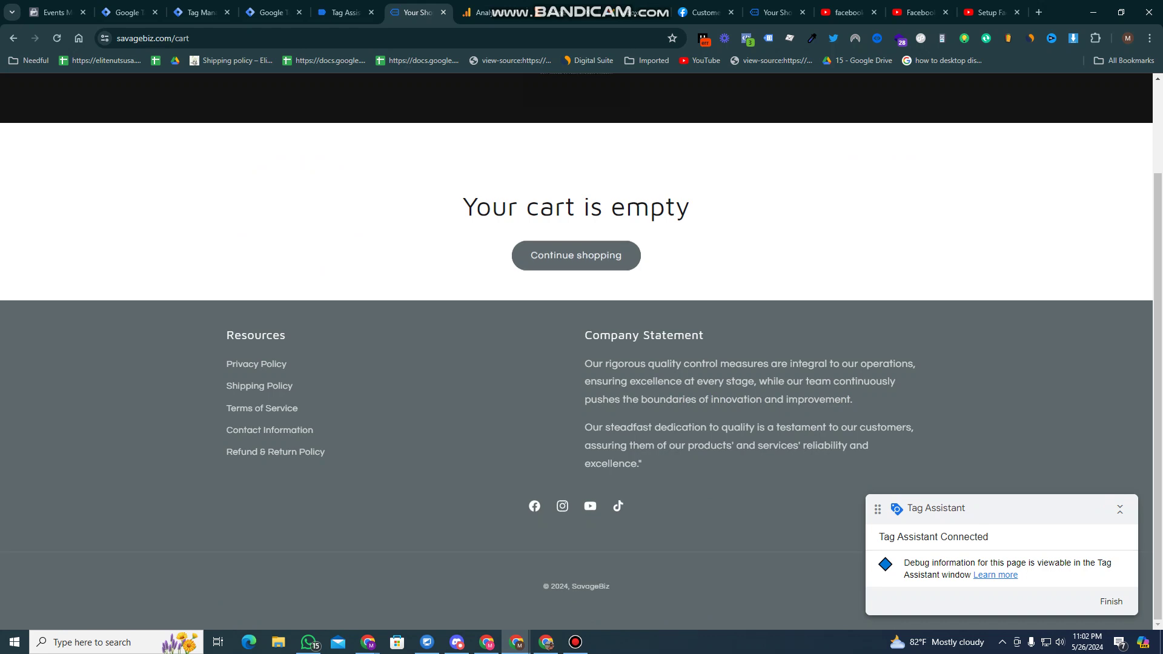
Reopen the Keychain Charger product page and find its View content event in Meta Test events.
{"action": "left_click", "coordinate": [576, 257]}
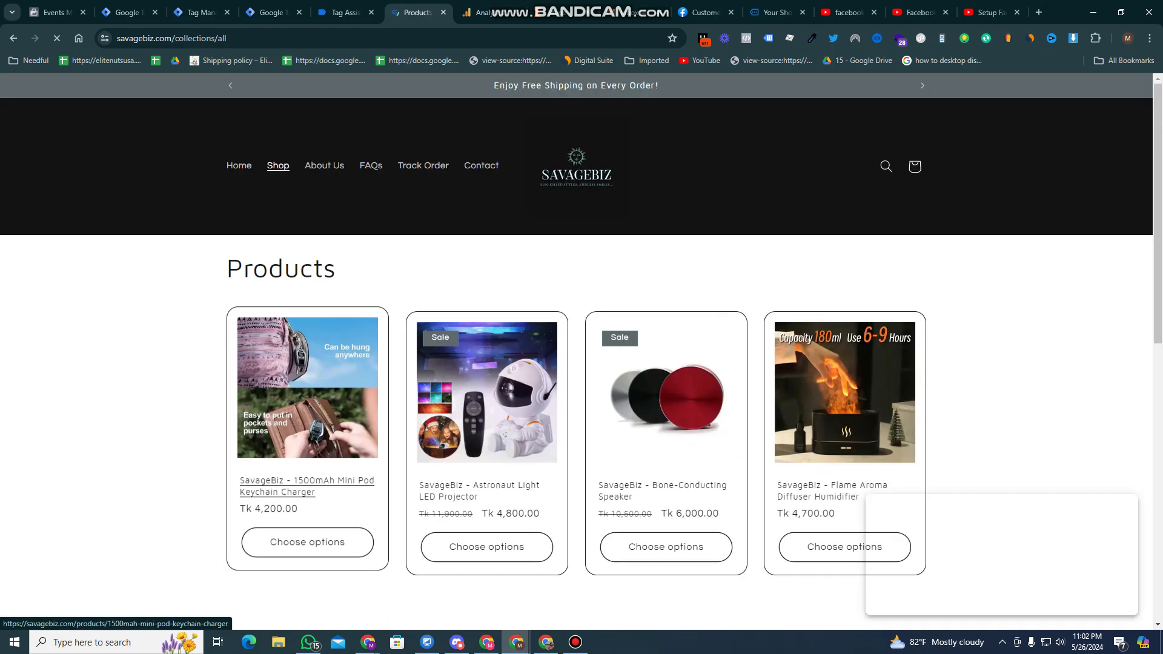
{"action": "left_click", "coordinate": [308, 503]}
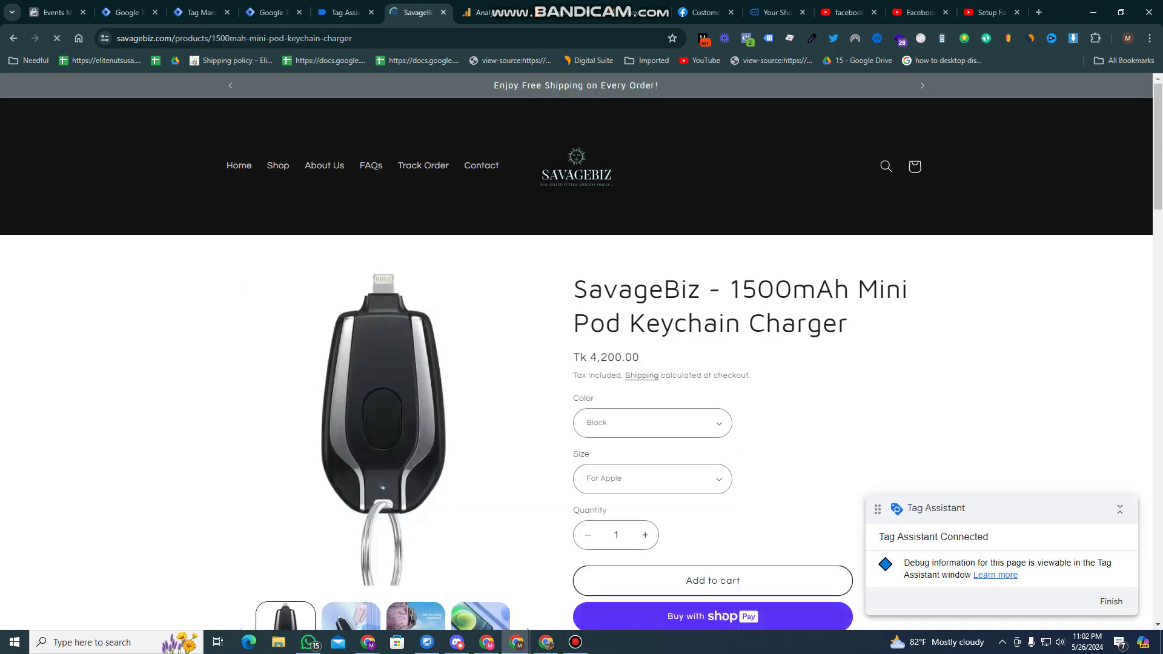
{"action": "key", "text": "ctrl+1"}
{"action": "scroll", "coordinate": [697, 446], "scroll_direction": "down", "scroll_amount": 3}
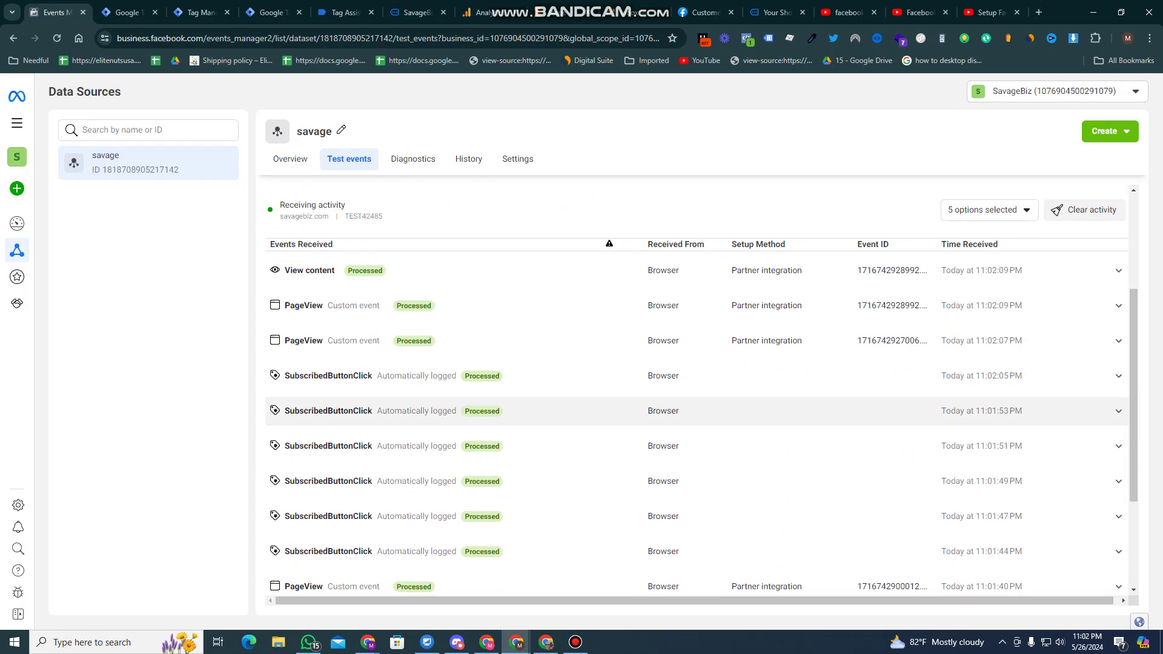
{"action": "scroll", "coordinate": [696, 445], "scroll_direction": "up", "scroll_amount": 3}
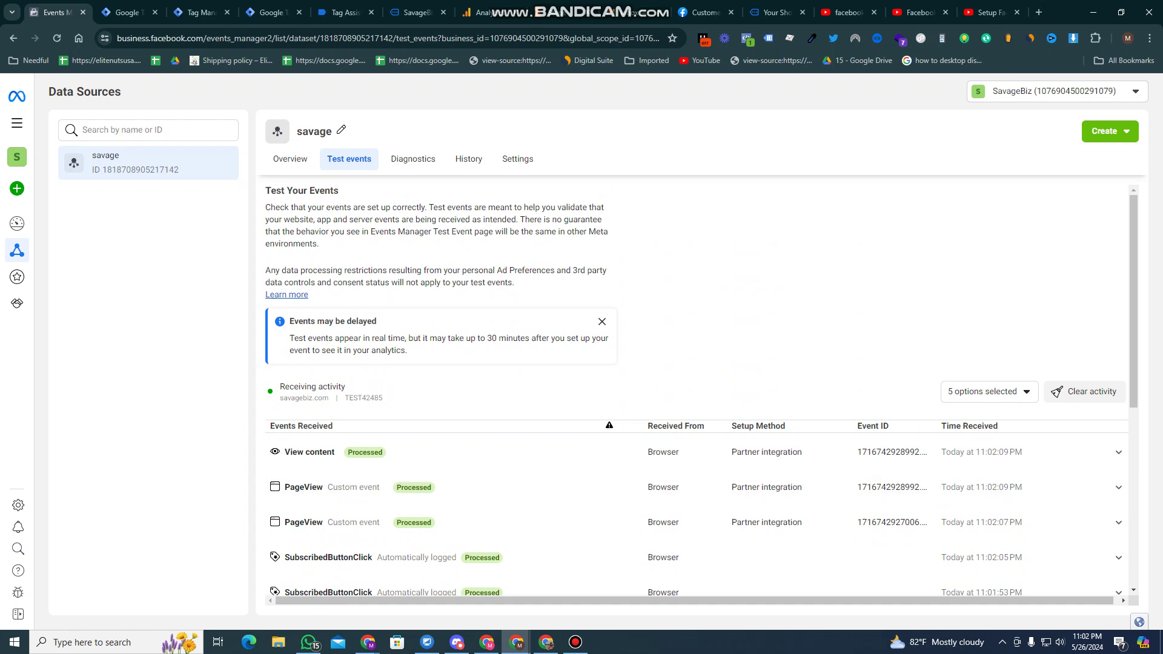
Add one Mini Pod Keychain Charger to the cart from its product page.
{"action": "left_click", "coordinate": [417, 12]}
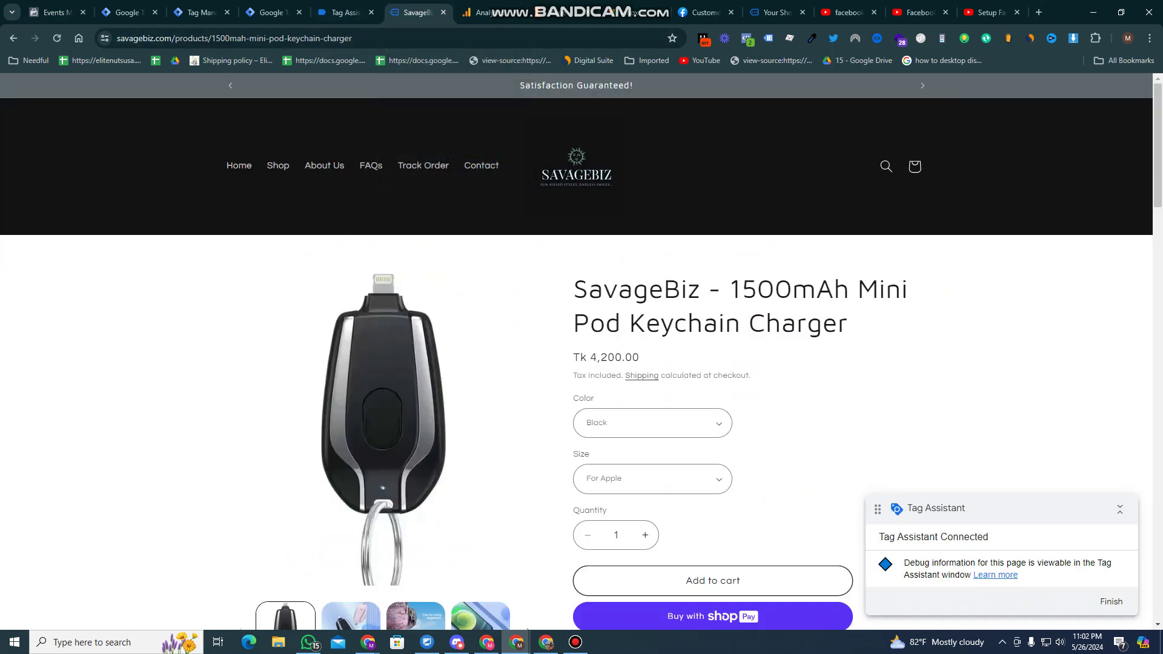
{"action": "scroll", "coordinate": [713, 364], "scroll_direction": "down", "scroll_amount": 3}
{"action": "left_click", "coordinate": [713, 400]}
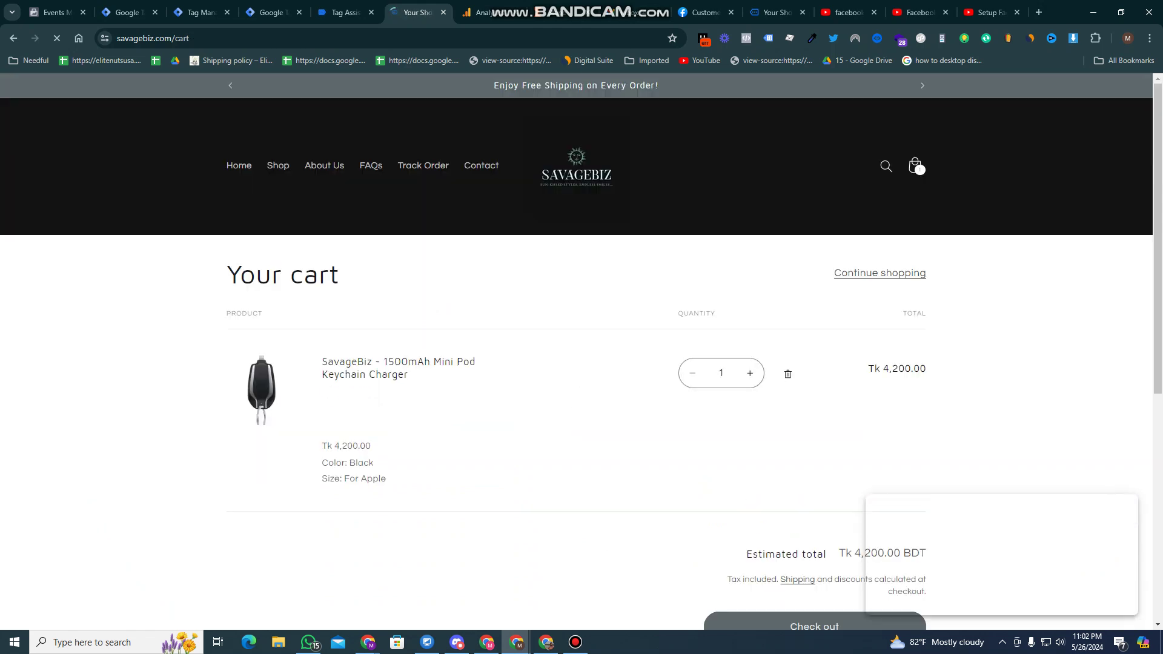
Confirm the add_to_cart event in GA4 DebugView, Meta Test events and Tag Assistant, then return to the cart.
{"action": "left_click", "coordinate": [475, 12]}
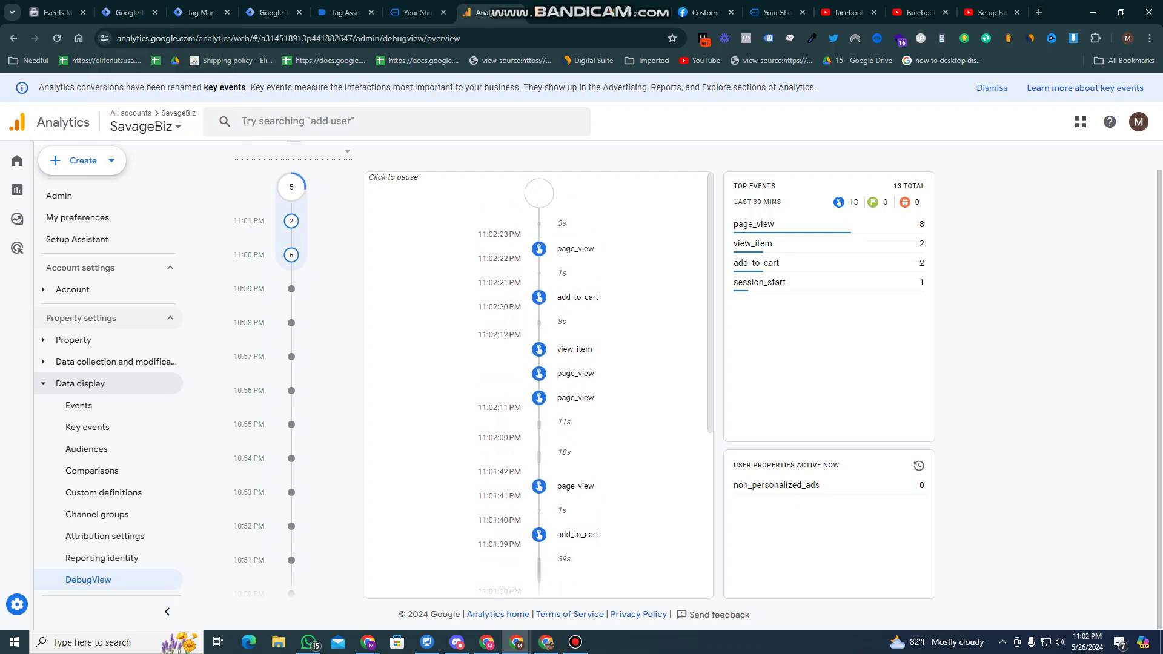
{"action": "left_click", "coordinate": [58, 13]}
{"action": "scroll", "coordinate": [697, 388], "scroll_direction": "down", "scroll_amount": 2}
{"action": "scroll", "coordinate": [697, 418], "scroll_direction": "down", "scroll_amount": 2}
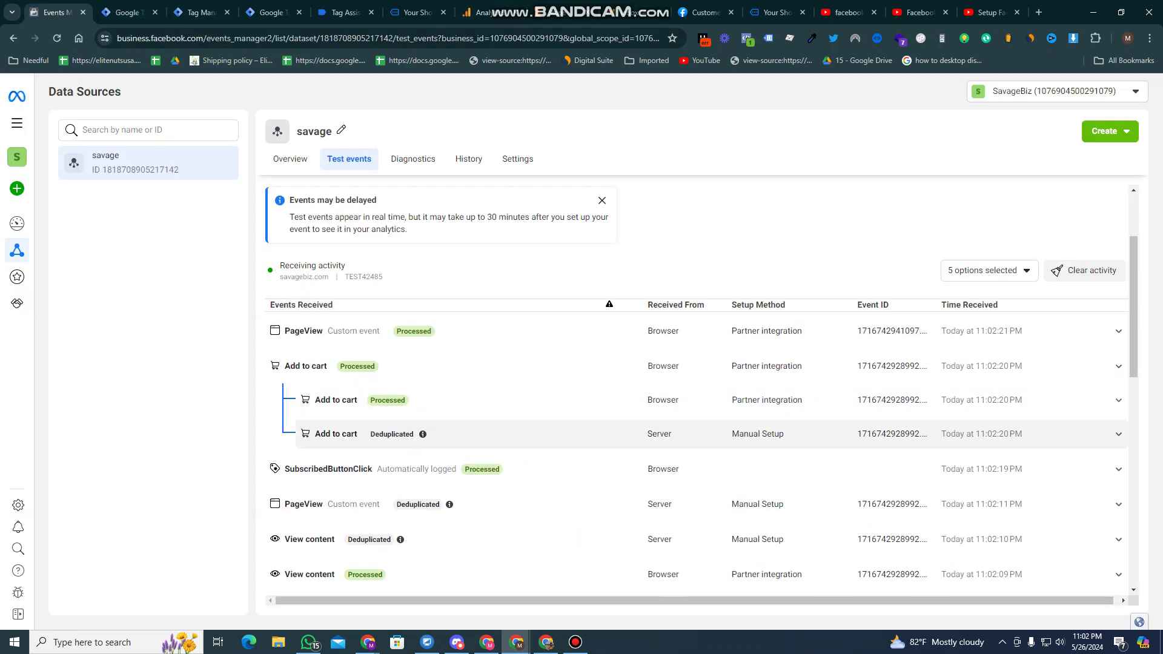
{"action": "scroll", "coordinate": [696, 387], "scroll_direction": "up", "scroll_amount": 1}
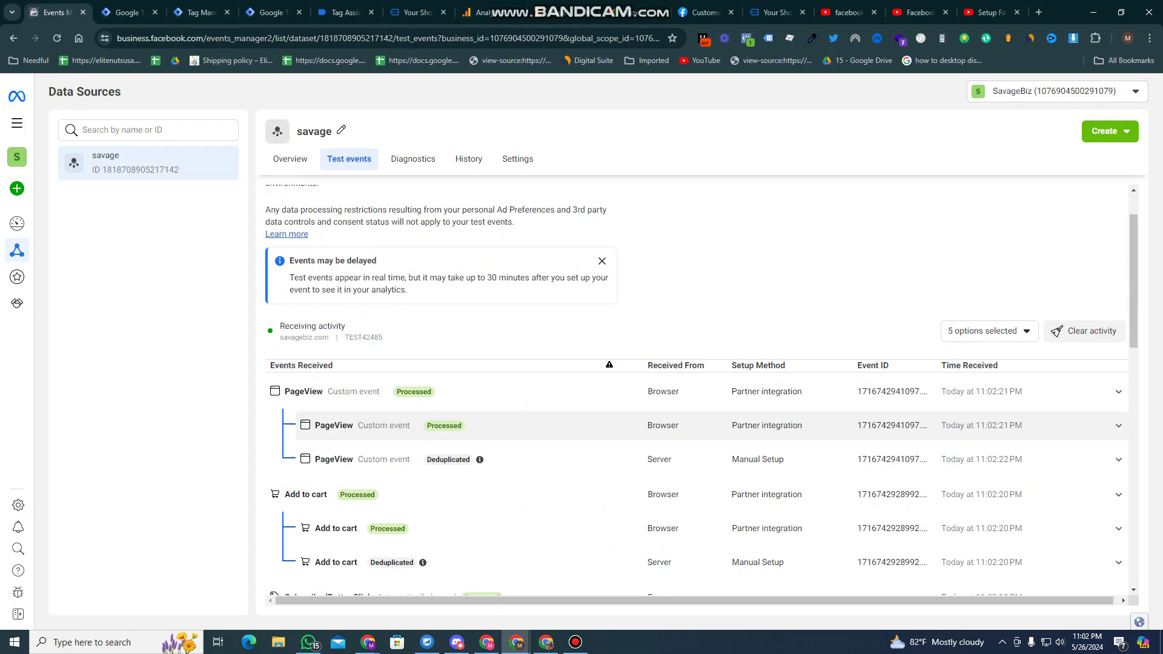
{"action": "left_click", "coordinate": [344, 12]}
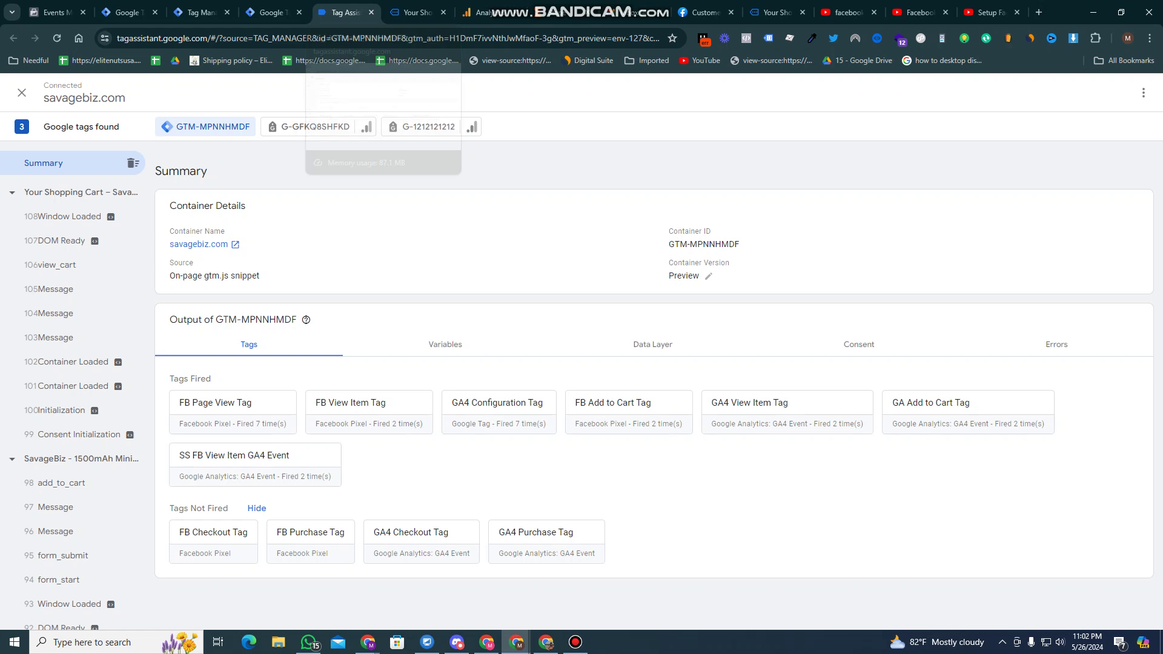
{"action": "left_click", "coordinate": [418, 12]}
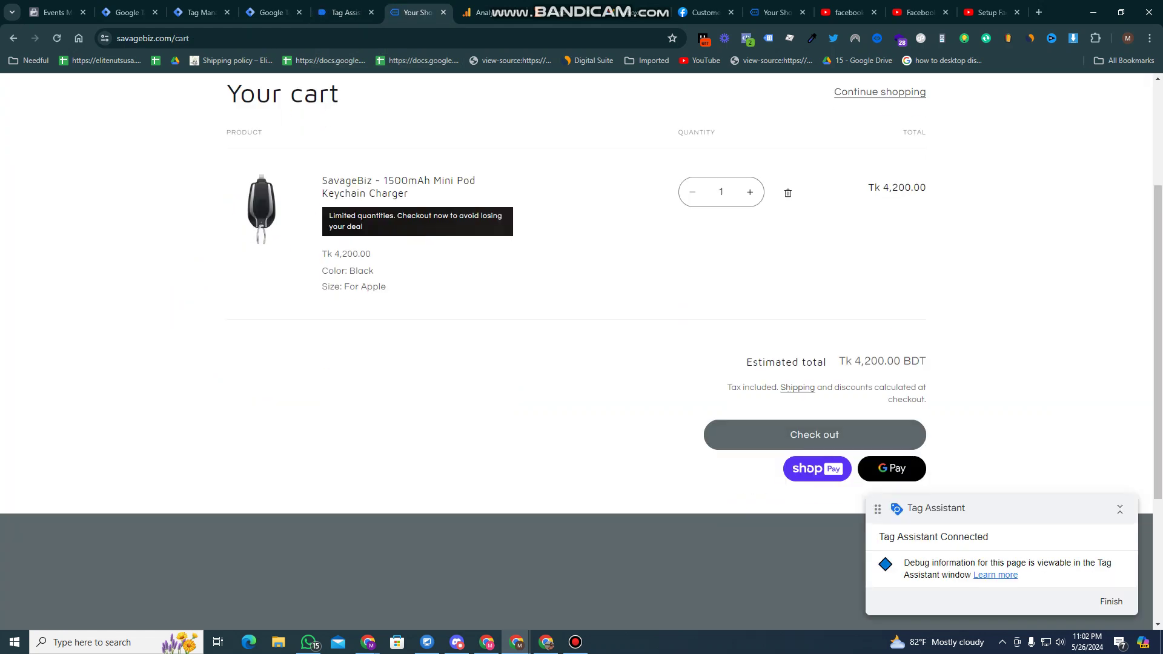
Start checkout from the cart and verify the Initiate checkout event in DebugView and Meta Test events.
{"action": "scroll", "coordinate": [814, 363], "scroll_direction": "down", "scroll_amount": 2}
{"action": "left_click", "coordinate": [814, 313]}
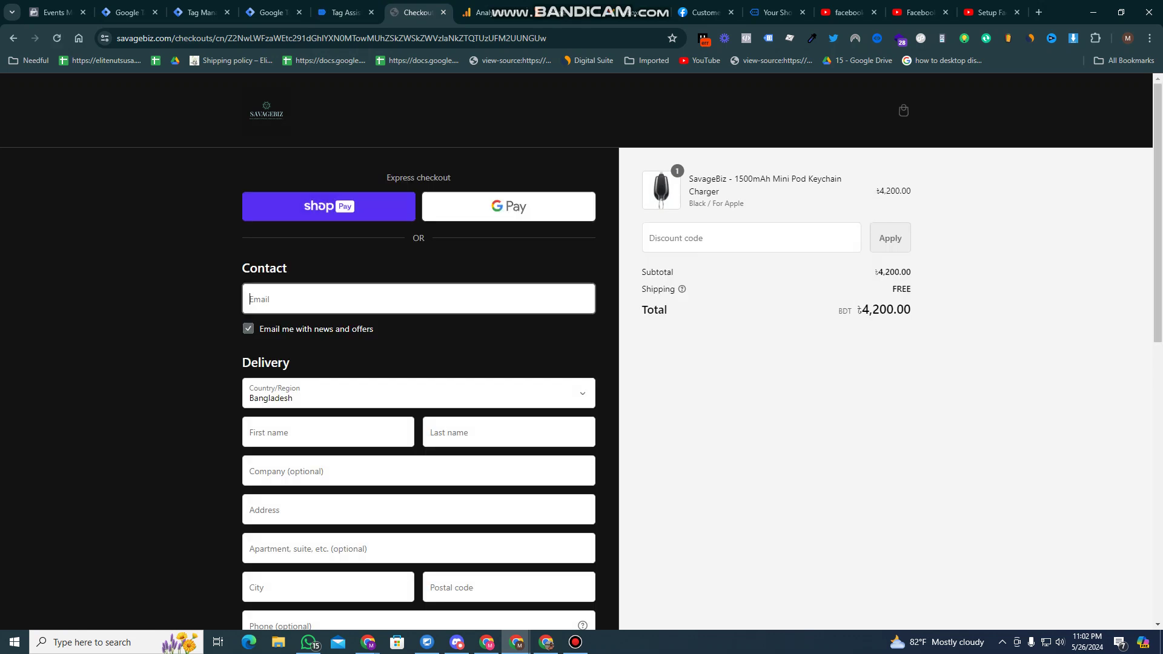
{"action": "key", "text": "ctrl+Tab"}
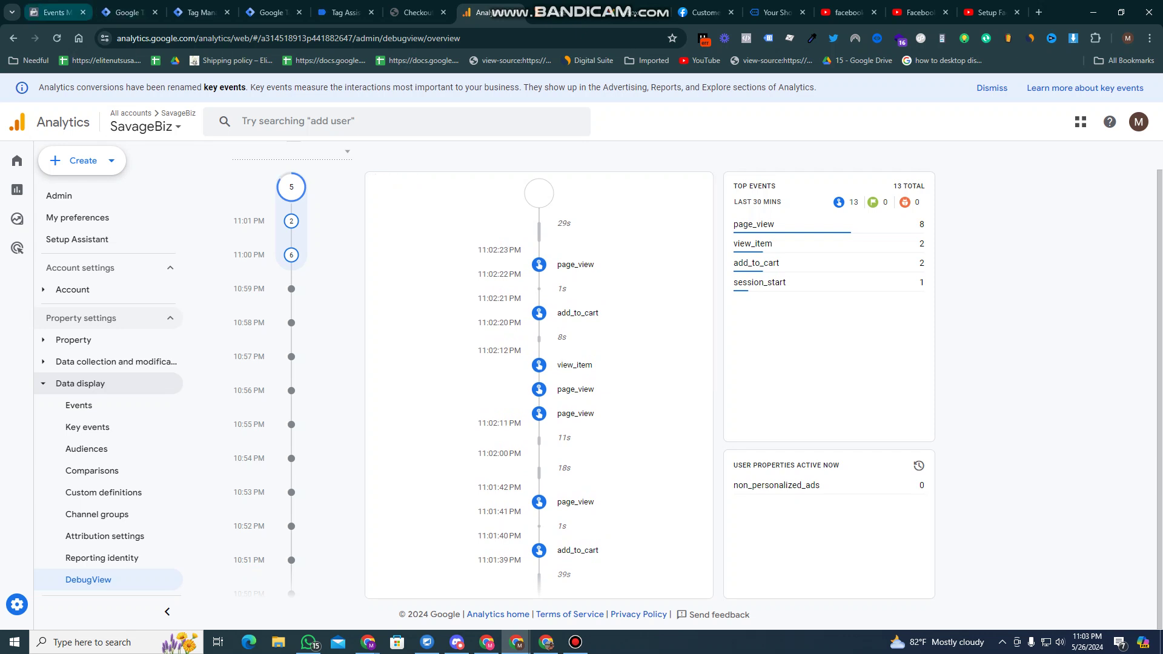
{"action": "left_click", "coordinate": [54, 13]}
{"action": "scroll", "coordinate": [697, 460], "scroll_direction": "down", "scroll_amount": 3}
{"action": "scroll", "coordinate": [697, 460], "scroll_direction": "up", "scroll_amount": 5}
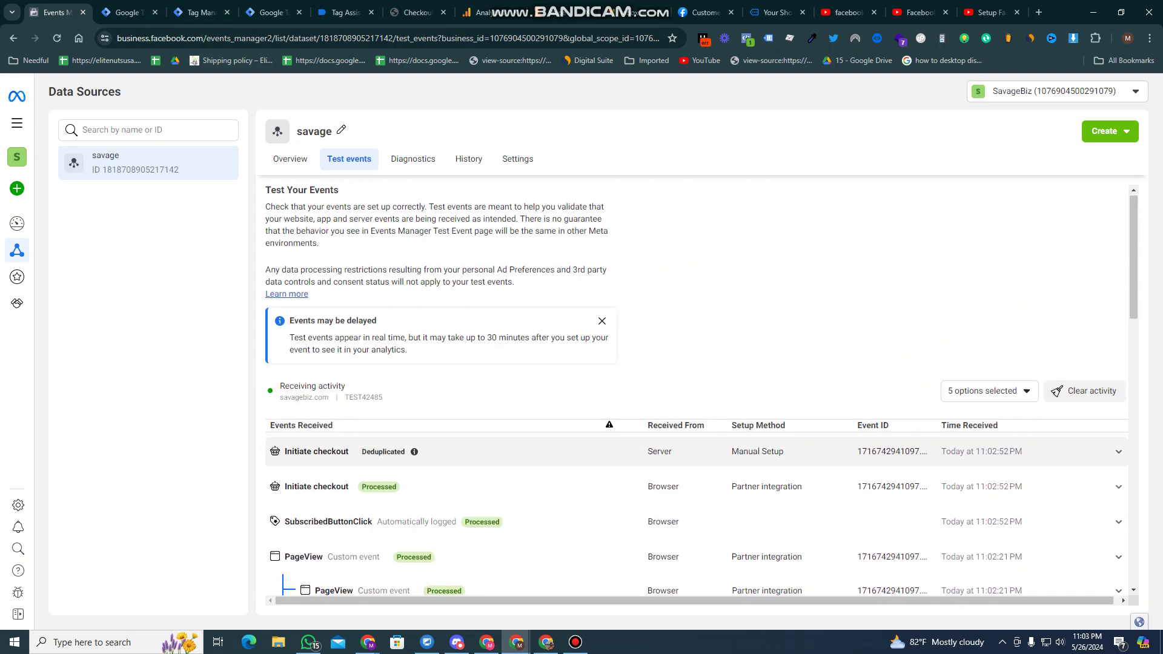
Review the Initiate checkout test events, then view the server preview's begin_checkout summary.
{"action": "scroll", "coordinate": [697, 387], "scroll_direction": "down", "scroll_amount": 2}
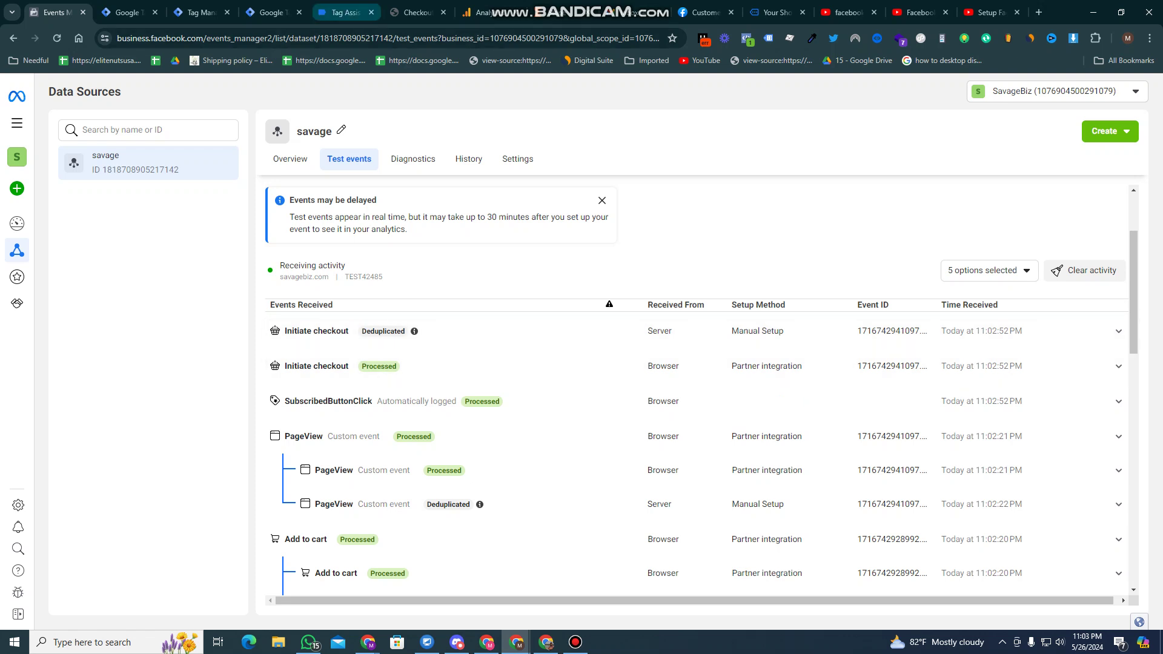
{"action": "left_click", "coordinate": [197, 12]}
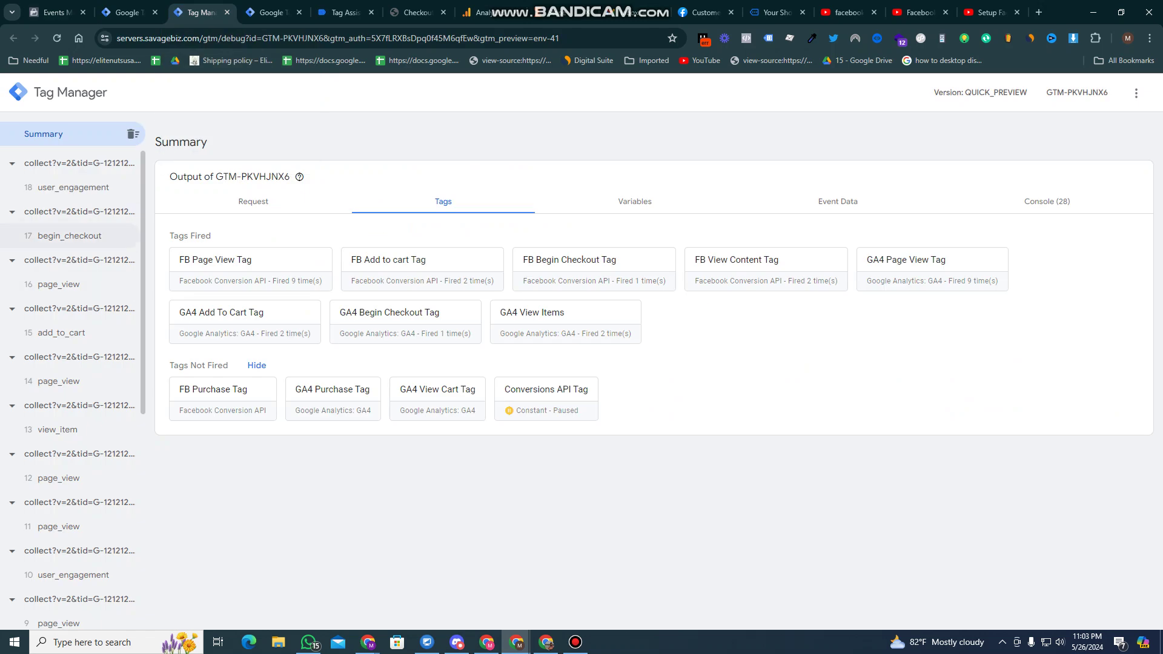
Confirm the web container's checkout tags fired, then check begin_checkout in GA4 DebugView (BDT 4200).
{"action": "left_click", "coordinate": [342, 12]}
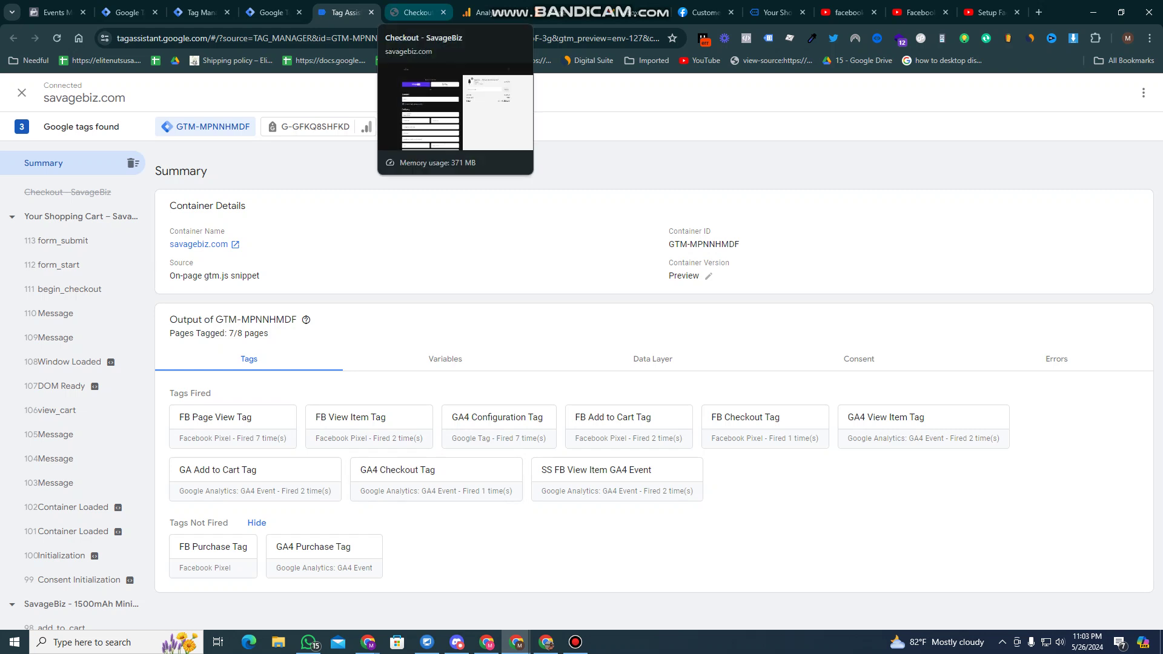
{"action": "left_click", "coordinate": [418, 12]}
{"action": "key", "text": "ctrl+Tab"}
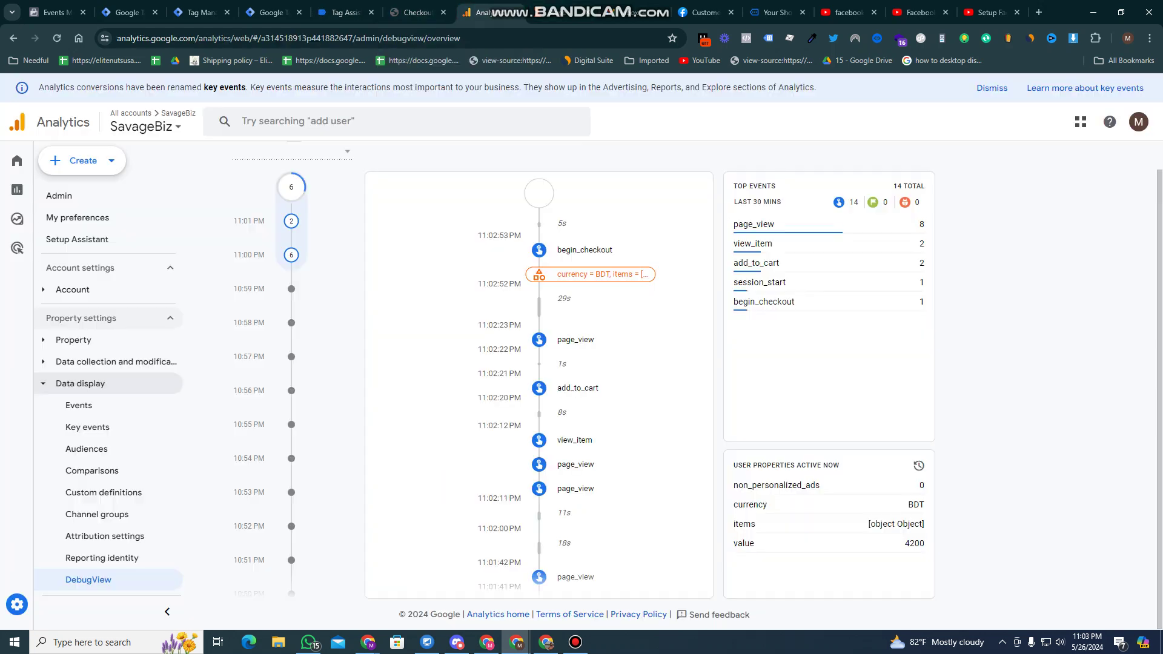
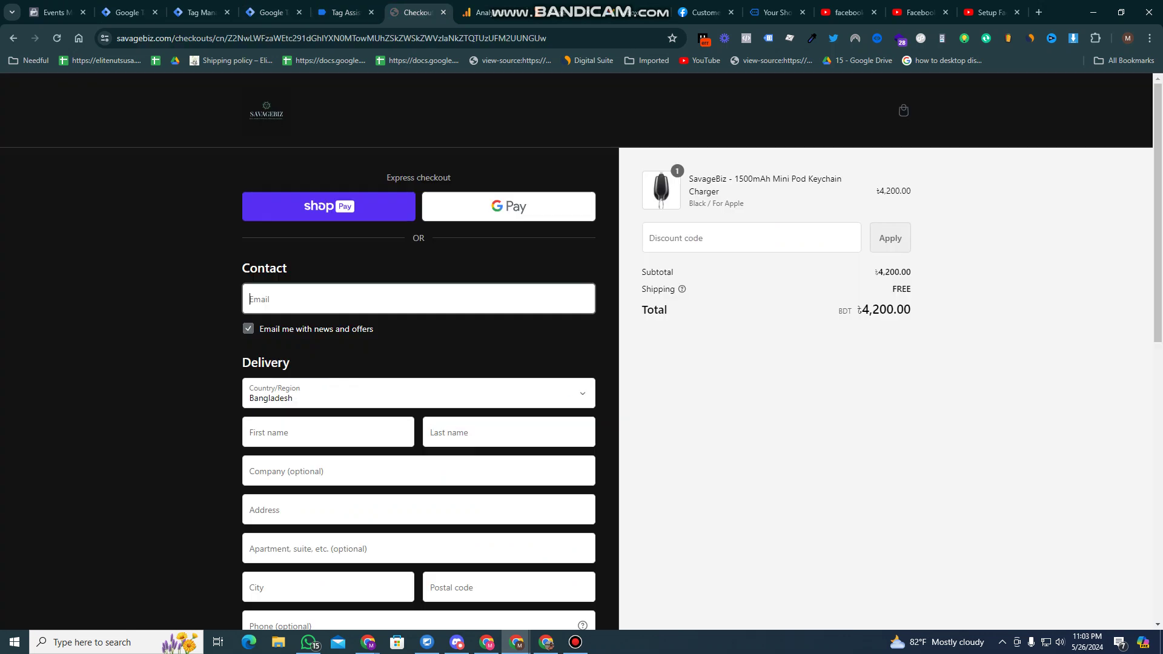
Autofill the checkout with the saved test address, then edit the email and first name.
{"action": "key", "text": "Down"}
{"action": "key", "text": "Return"}
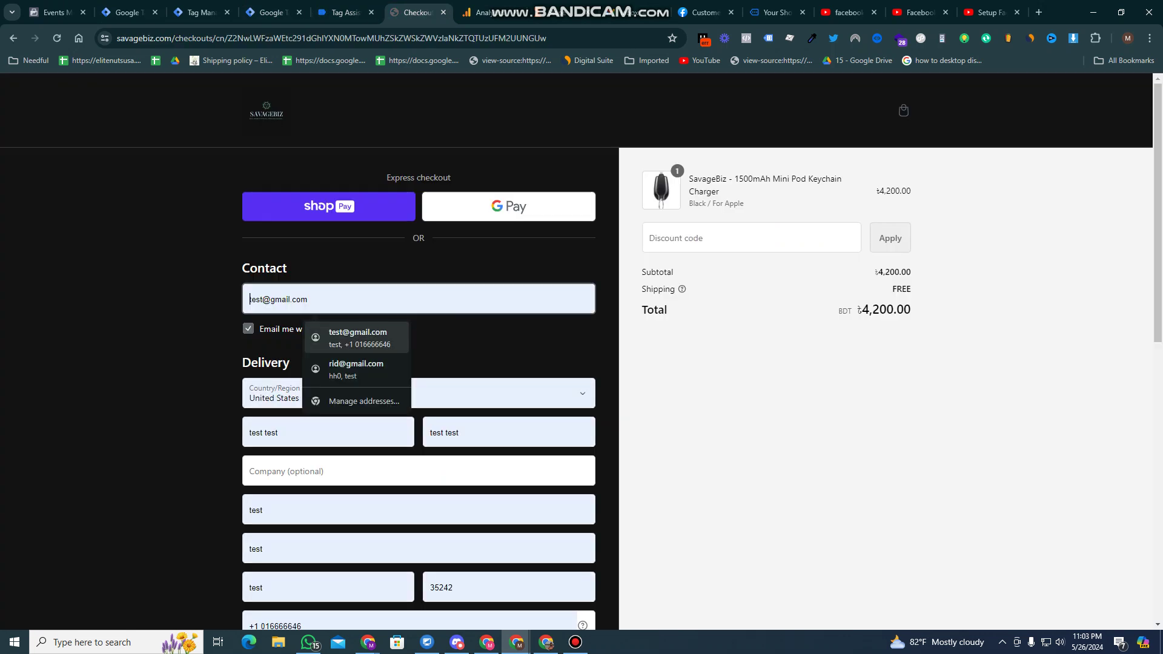
{"action": "key", "text": "Return"}
{"action": "left_click", "coordinate": [263, 303]}
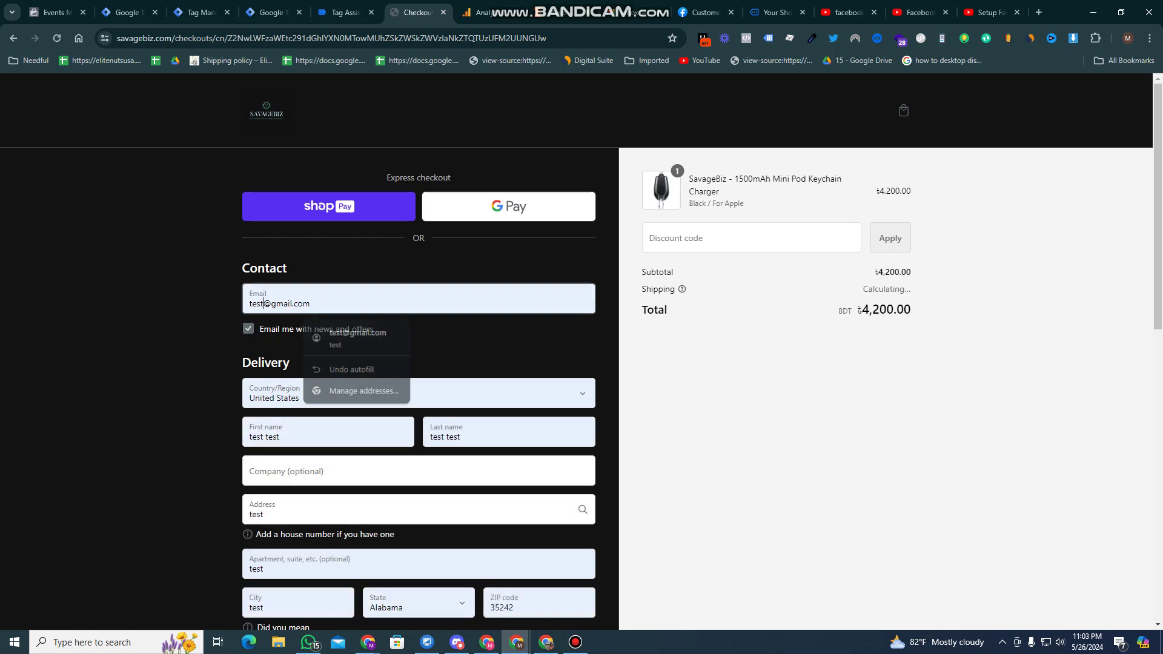
{"action": "type", "text": "ee"}
{"action": "scroll", "coordinate": [418, 364], "scroll_direction": "down", "scroll_amount": 3}
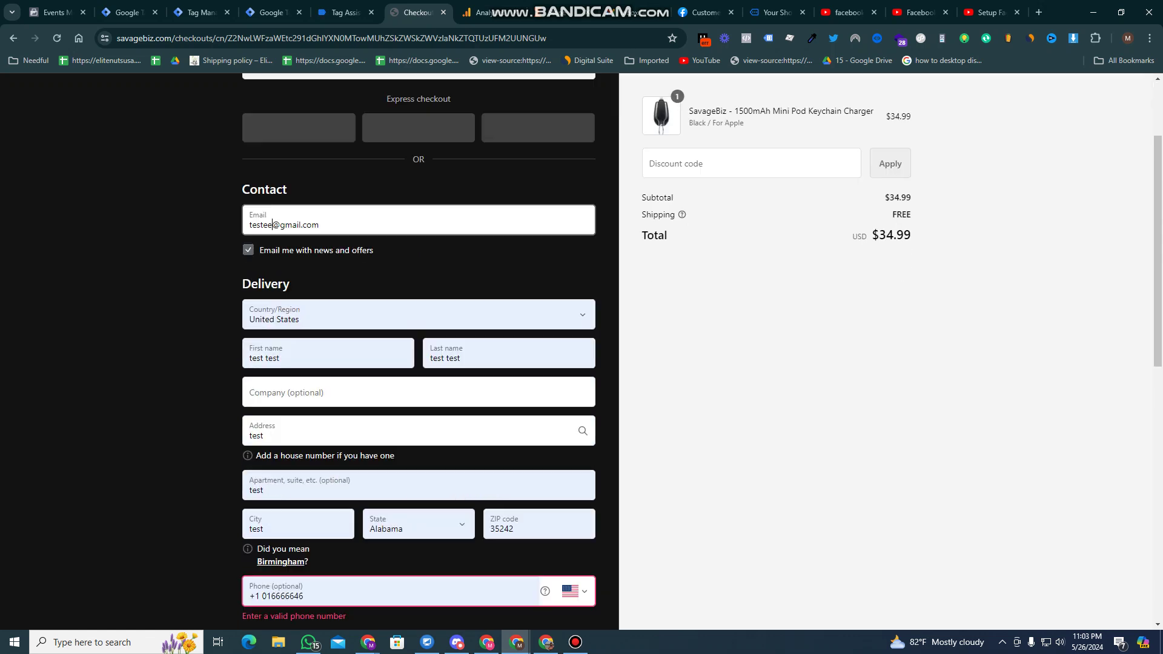
{"action": "scroll", "coordinate": [418, 364], "scroll_direction": "down", "scroll_amount": 2}
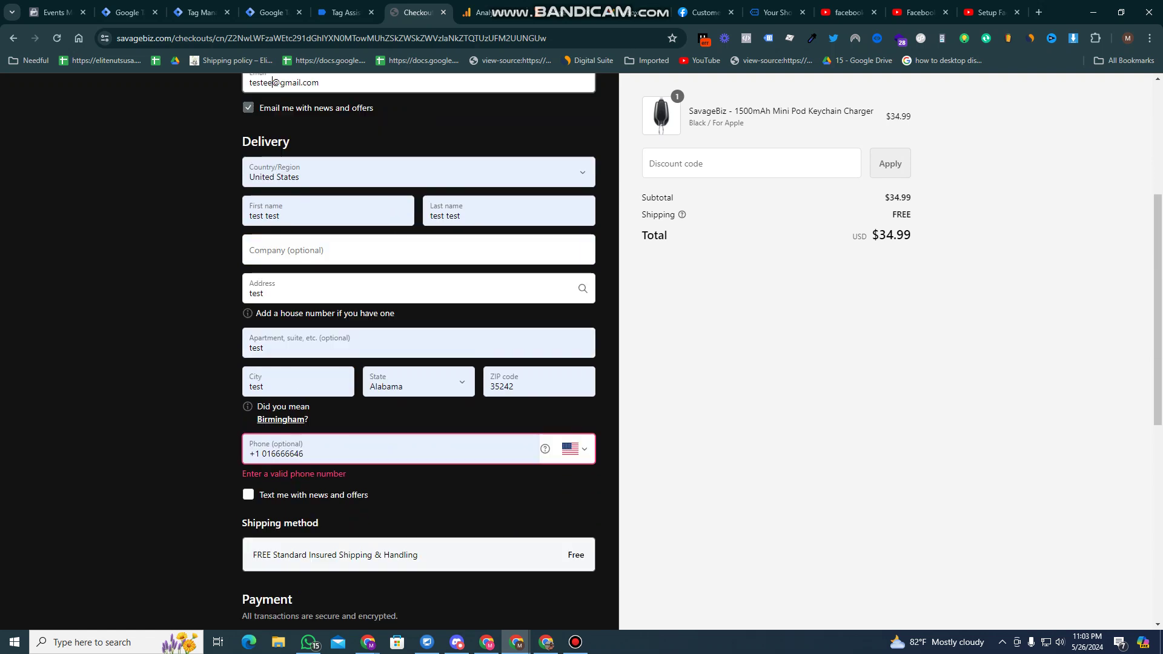
{"action": "left_click", "coordinate": [279, 182]}
{"action": "type", "text": "ss"}
{"action": "scroll", "coordinate": [418, 351], "scroll_direction": "down", "scroll_amount": 1}
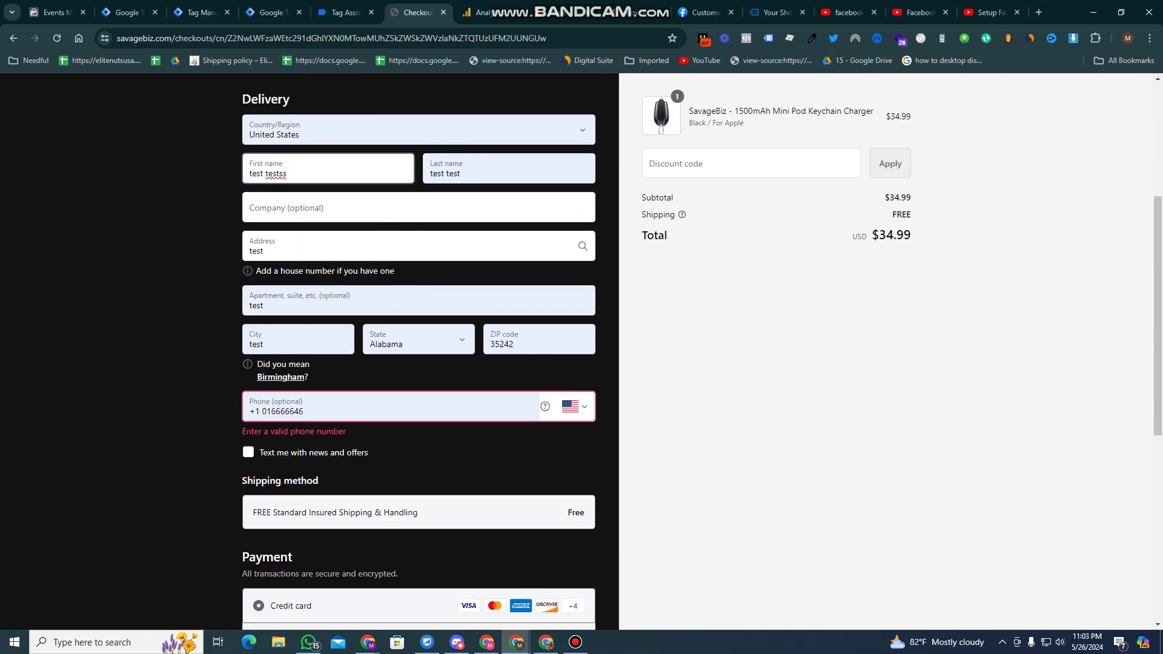
{"action": "left_click", "coordinate": [276, 359]}
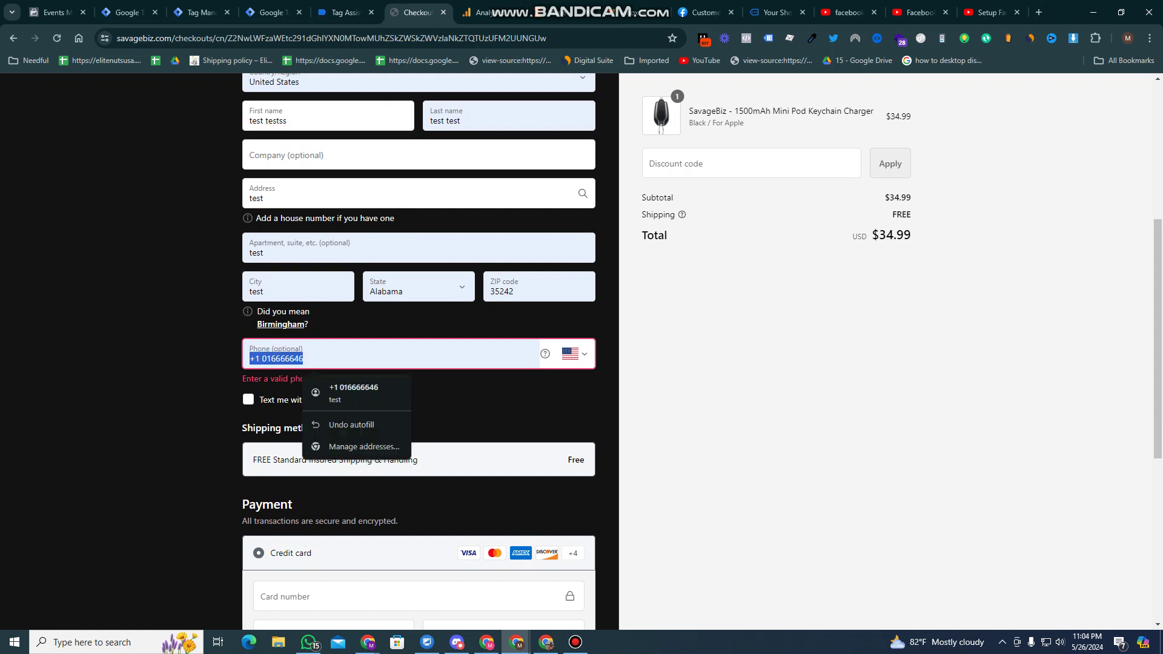
{"action": "left_click", "coordinate": [281, 358]}
{"action": "left_click_drag", "start_coordinate": [263, 358], "coordinate": [304, 359]}
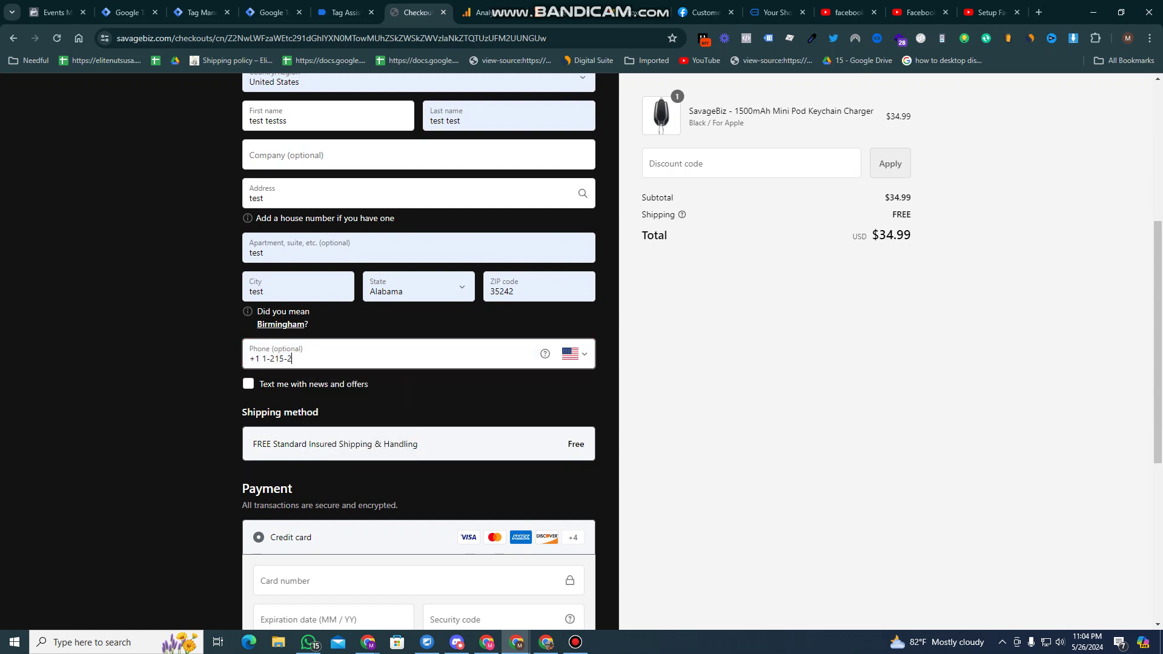
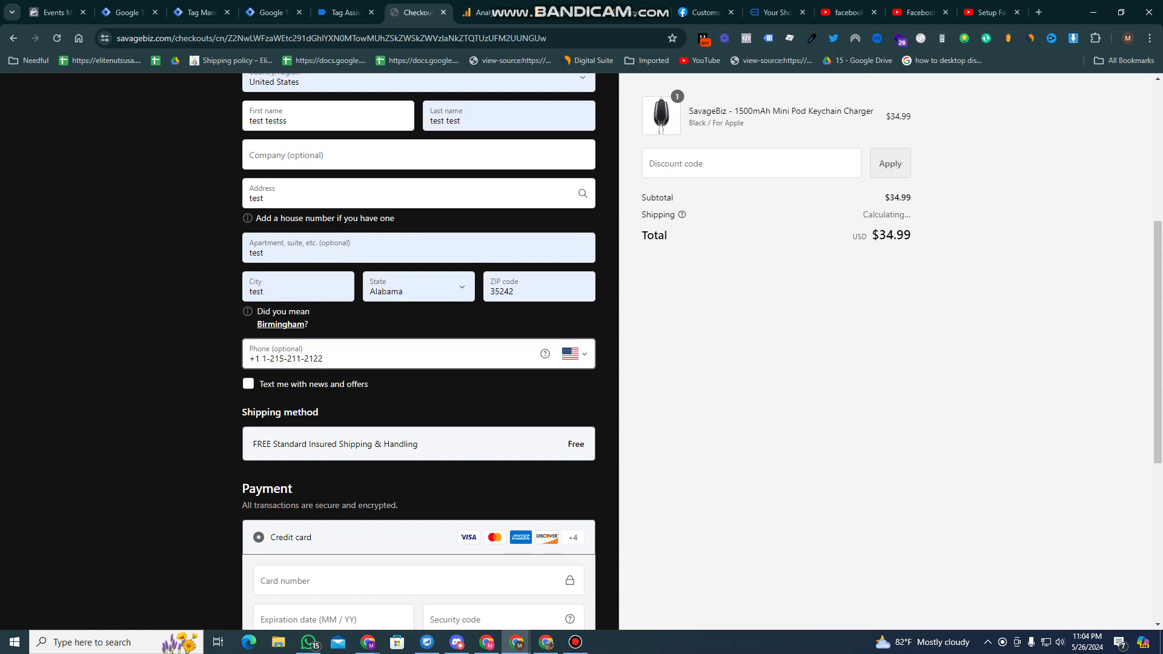
Choose Cash on Delivery as payment and complete the order.
{"action": "scroll", "coordinate": [581, 352], "scroll_direction": "down", "scroll_amount": 2}
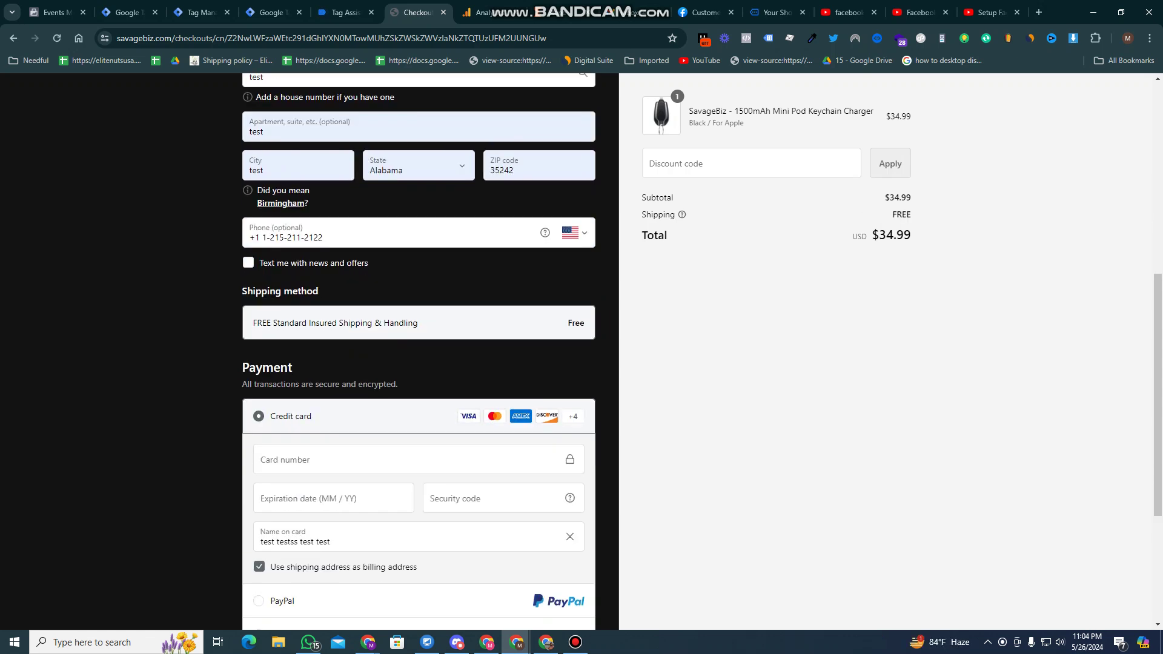
{"action": "scroll", "coordinate": [582, 351], "scroll_direction": "down", "scroll_amount": 3}
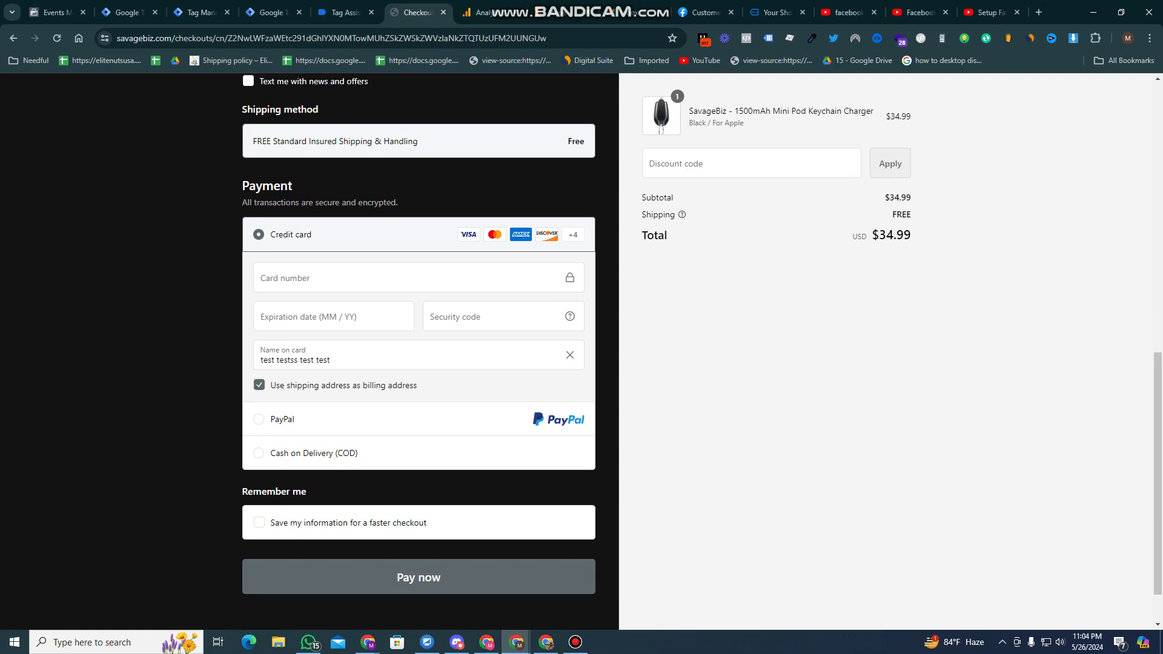
{"action": "left_click", "coordinate": [289, 453]}
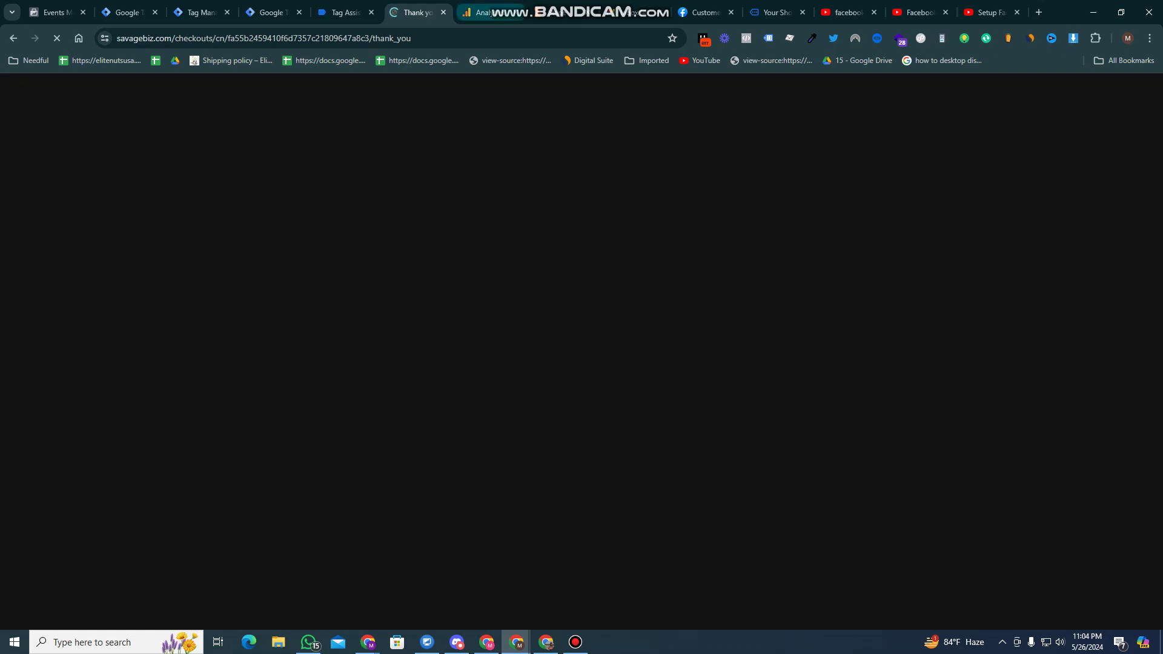
{"action": "key", "text": "ctrl+Tab"}
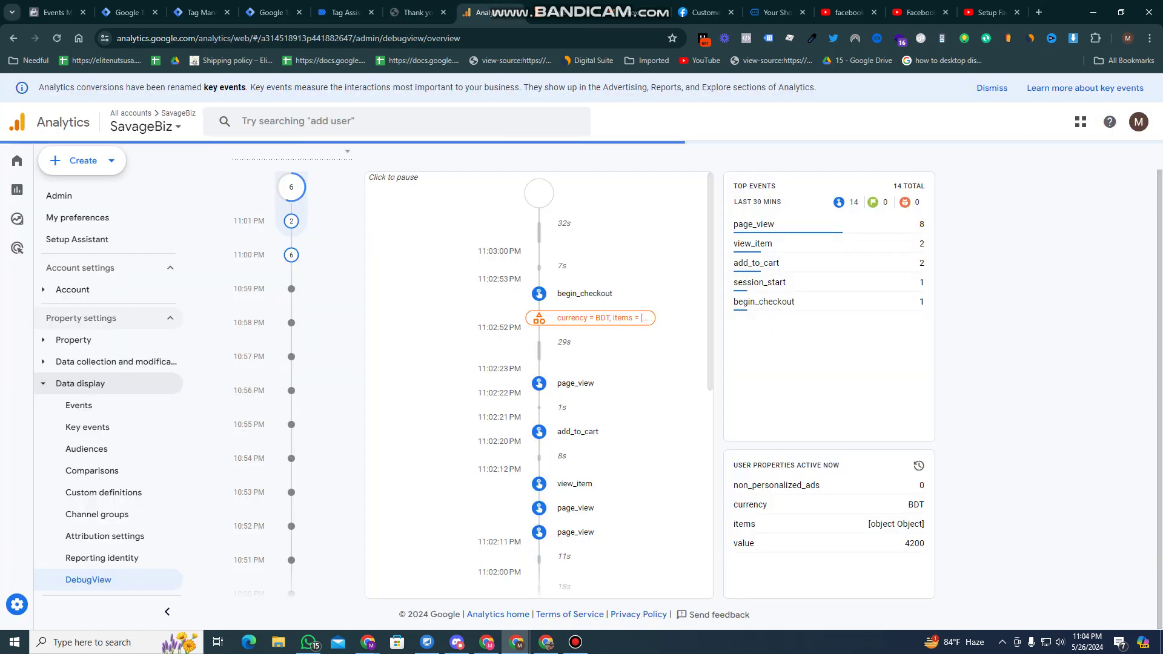
Compare the thank-you page with GA4 DebugView, then bring up the savagebiz.com Tag Manager workspace.
{"action": "key", "text": "ctrl+shift+Tab"}
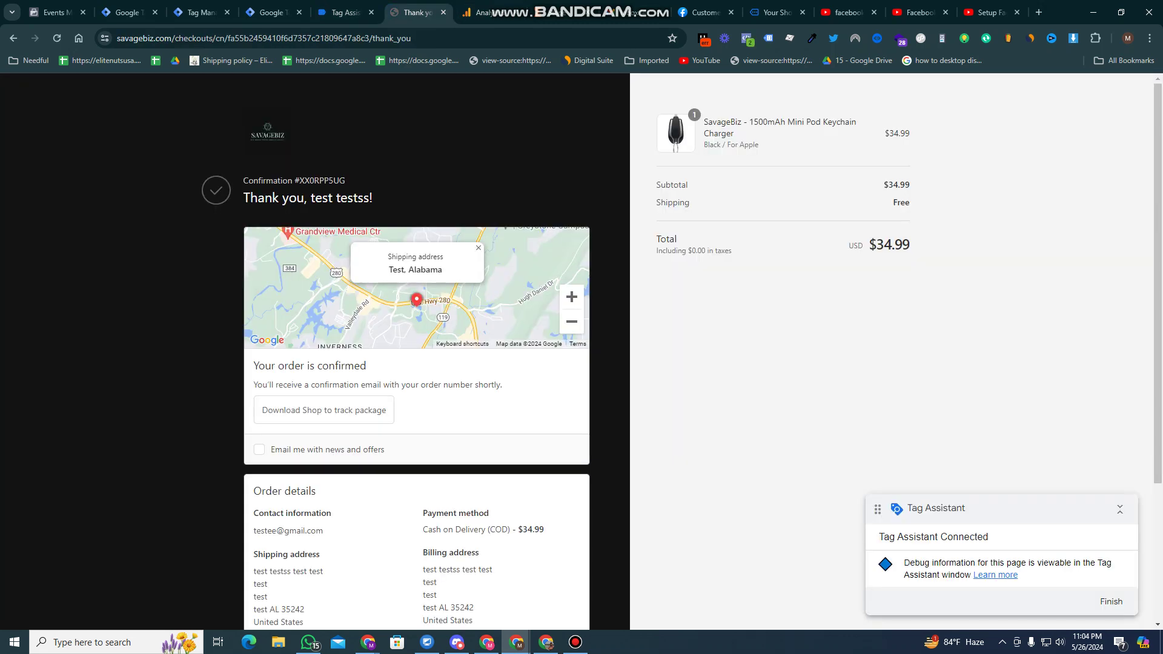
{"action": "key", "text": "ctrl+Tab"}
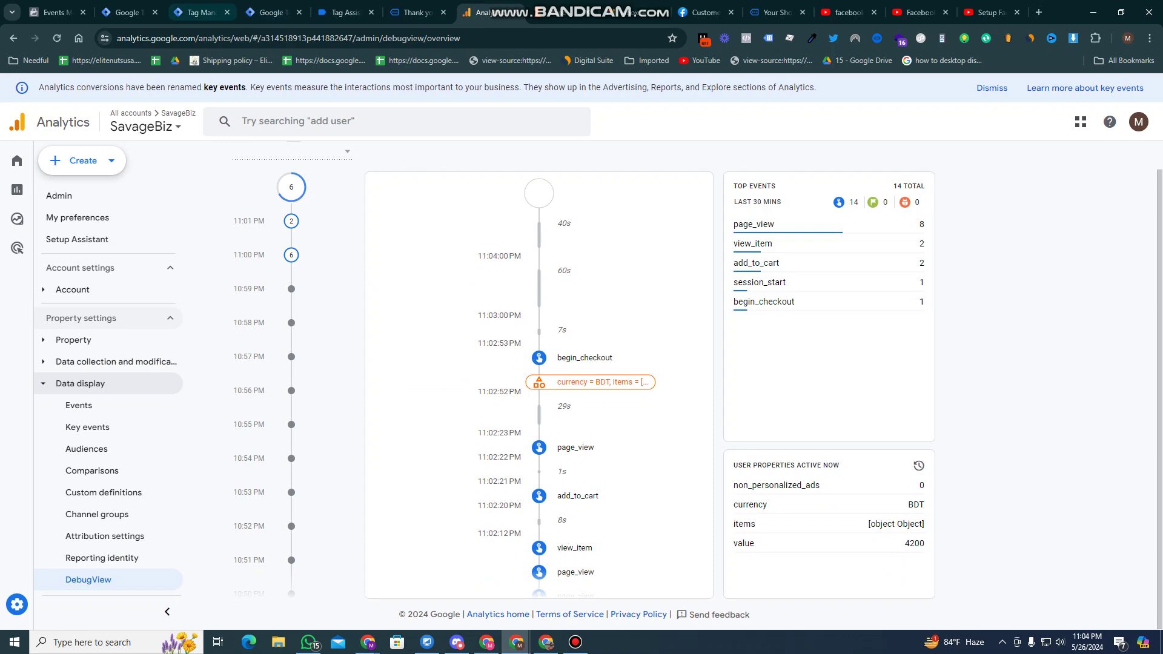
{"action": "left_click", "coordinate": [271, 12]}
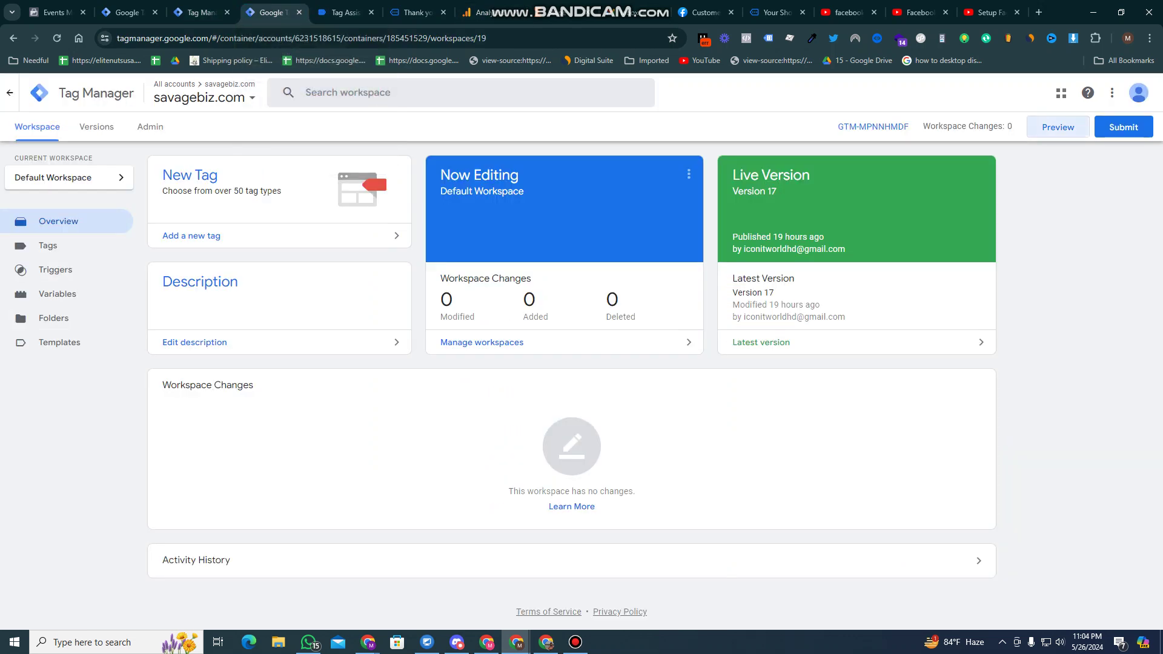
Check Tag Assistant for FB Purchase Tag and GA4 Purchase Tag firing, then view the server container summary.
{"action": "key", "text": "ctrl+Tab"}
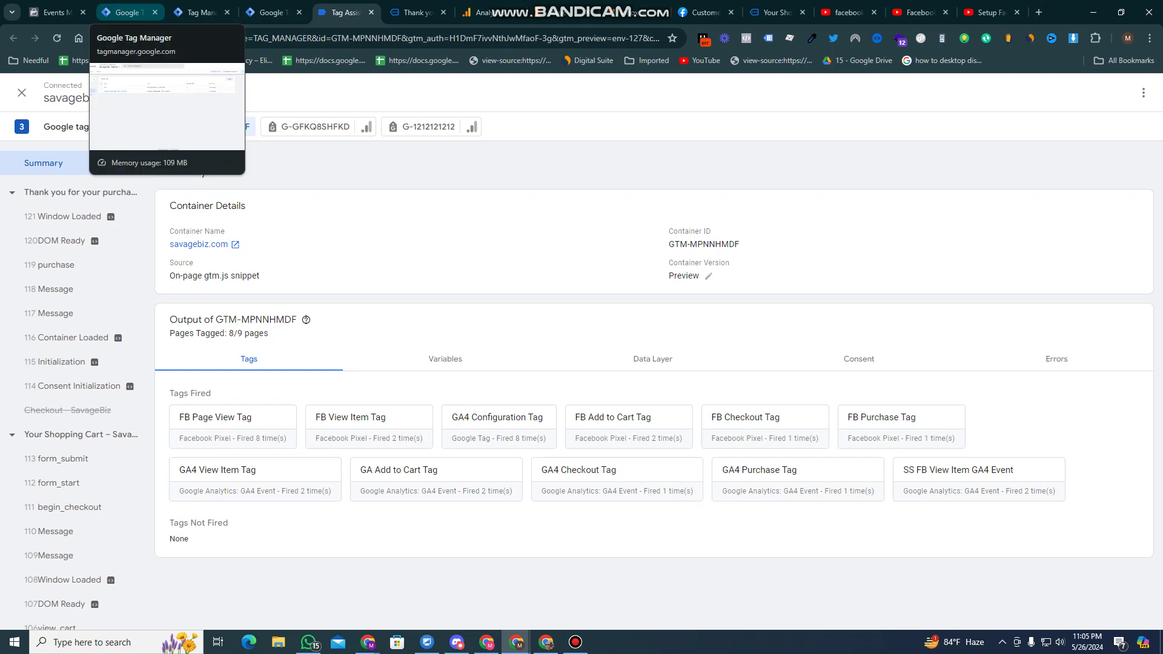
{"action": "left_click", "coordinate": [197, 12]}
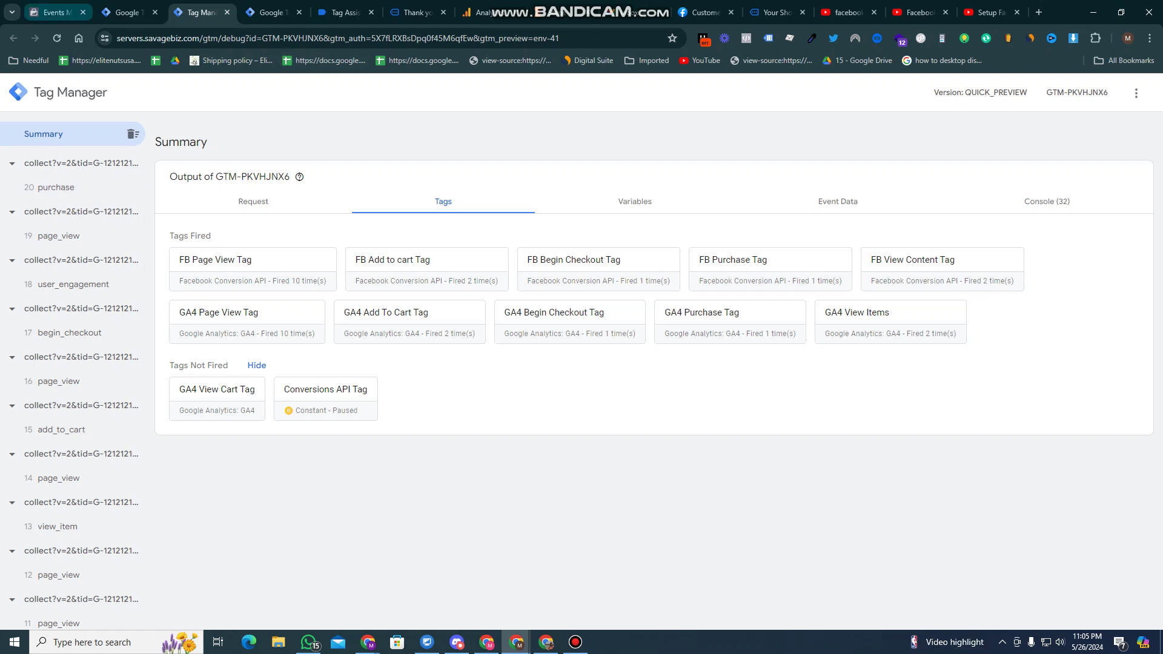
Check Meta Events Manager's test events for Purchase from browser and server.
{"action": "left_click", "coordinate": [56, 12]}
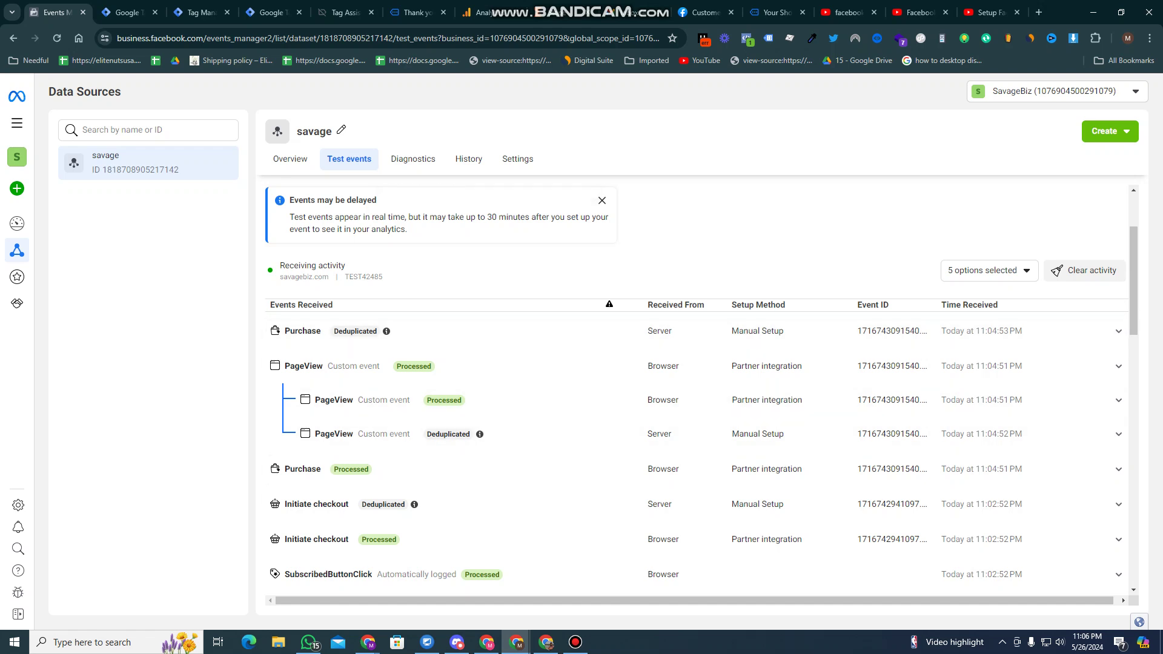
Pass the order confirmation page and view GA4 DebugView's purchase event at 11:04:54 PM.
{"action": "left_click", "coordinate": [417, 12]}
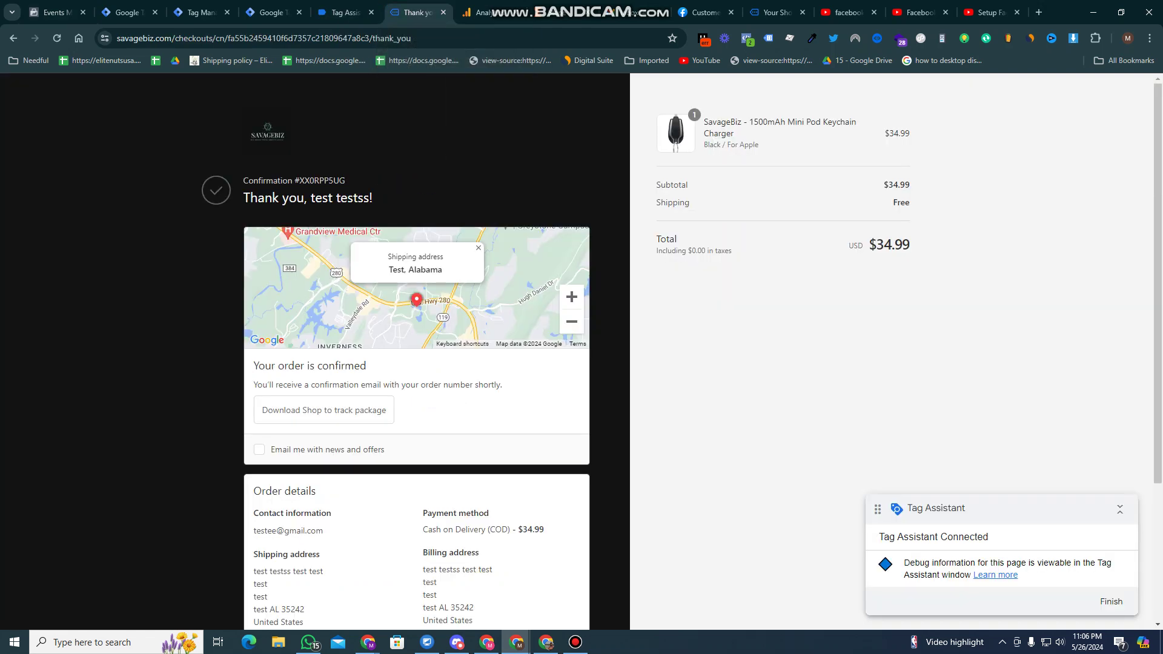
{"action": "left_click", "coordinate": [482, 13]}
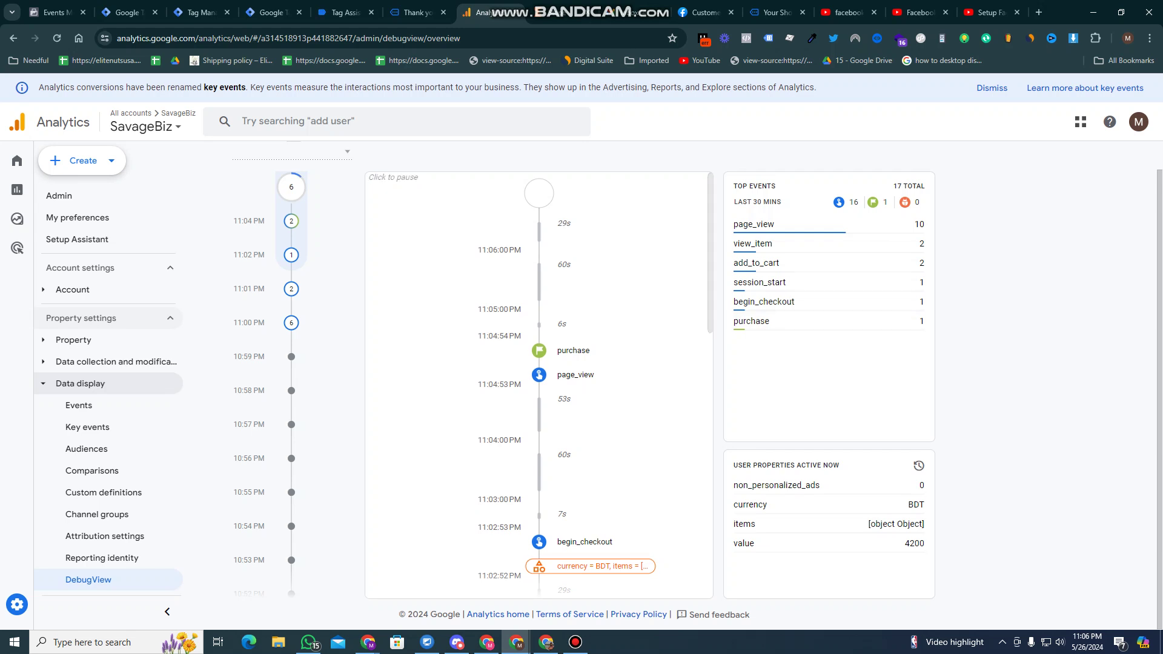
Review DebugView's purchase event and top events, then head back toward the server Tag Manager preview.
{"action": "mouse_move", "coordinate": [275, 13]}
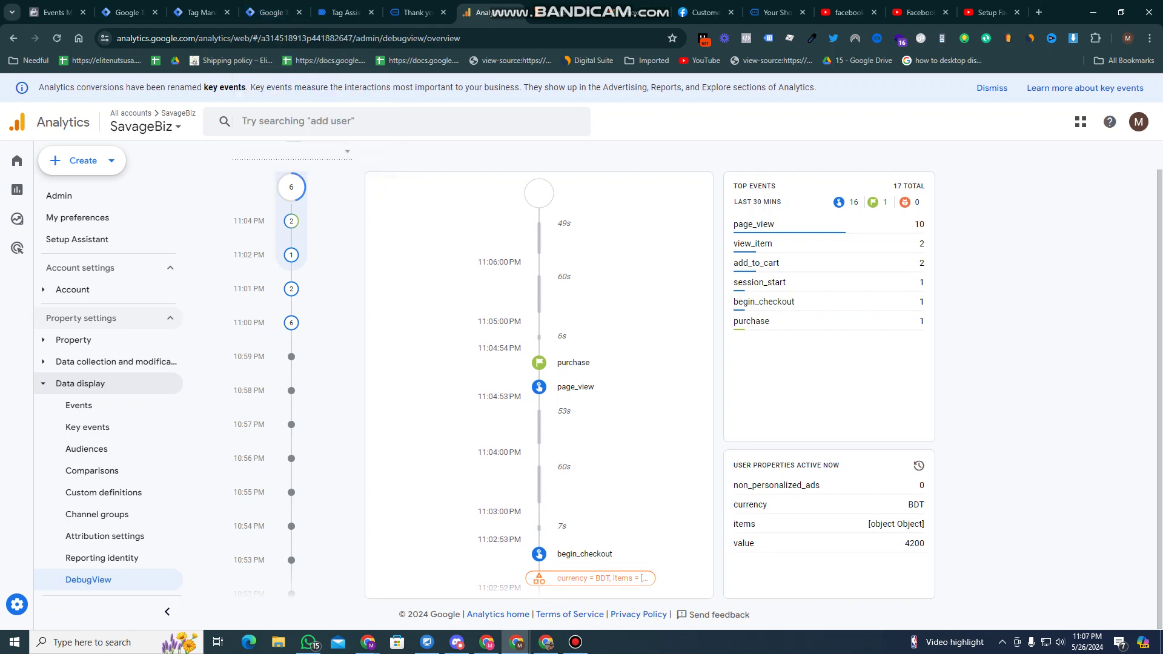
{"action": "key", "text": "ctrl+shift+Tab"}
{"action": "key", "text": "ctrl+shift+Tab"}
{"action": "key", "text": "ctrl+shift+Tab"}
{"action": "key", "text": "ctrl+shift+Tab"}
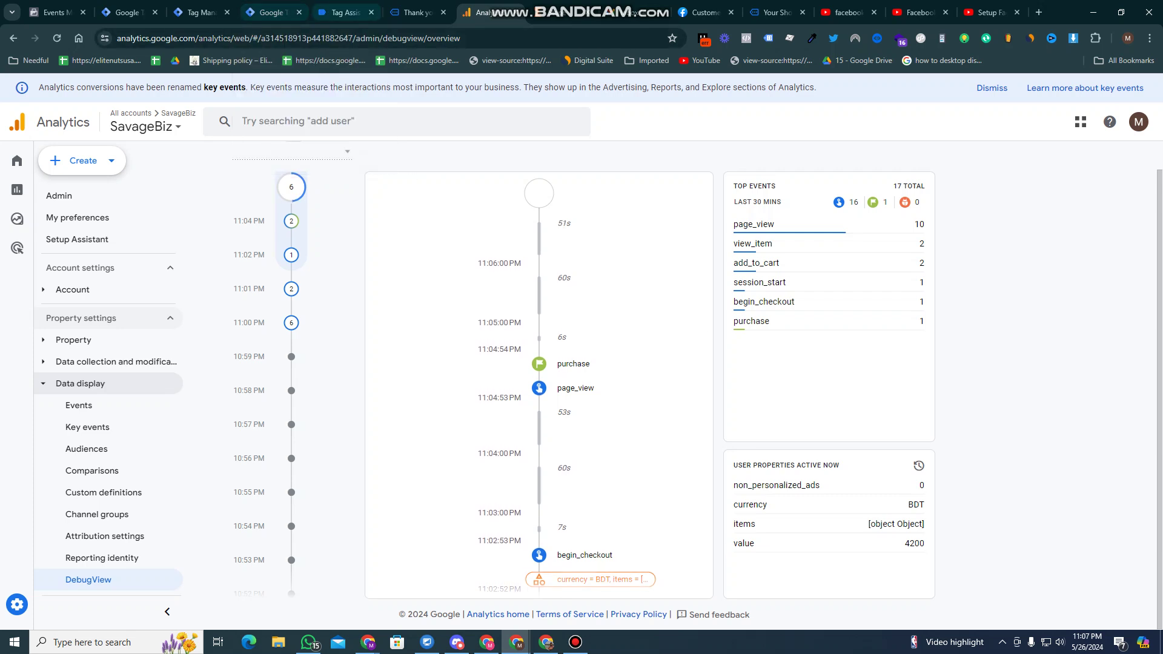
Cycle through Tag Manager, Tag Assistant and Meta test events to recheck the purchase in GA4 DebugView.
{"action": "key", "text": "ctrl+Tab"}
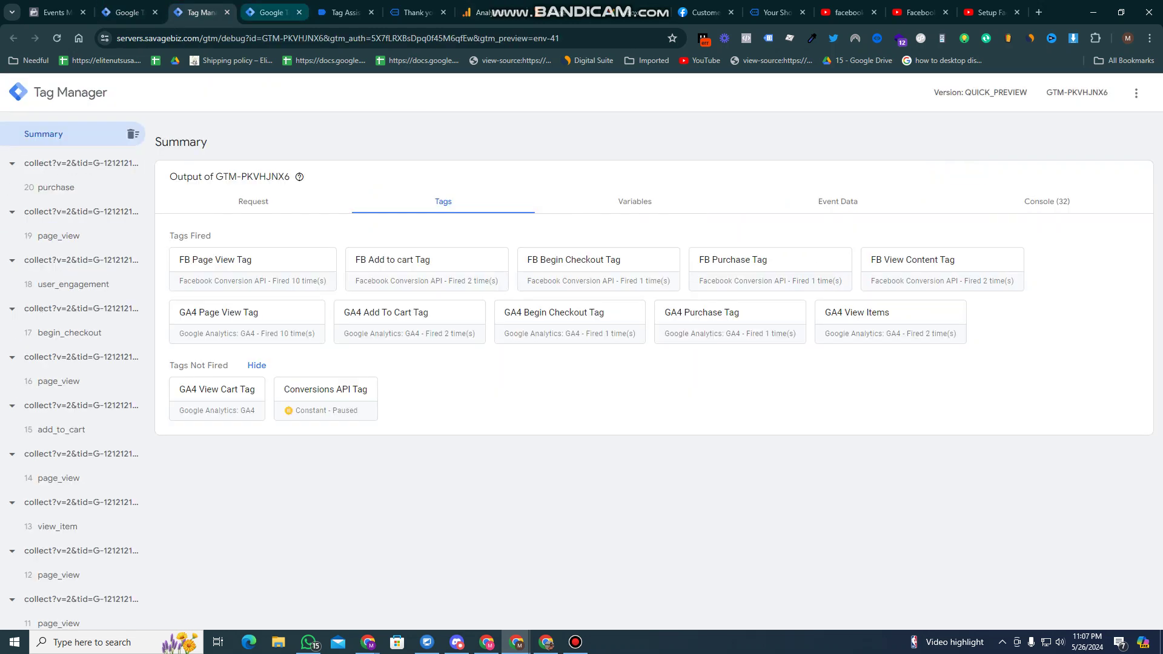
{"action": "key", "text": "ctrl+Tab"}
{"action": "key", "text": "ctrl+Tab"}
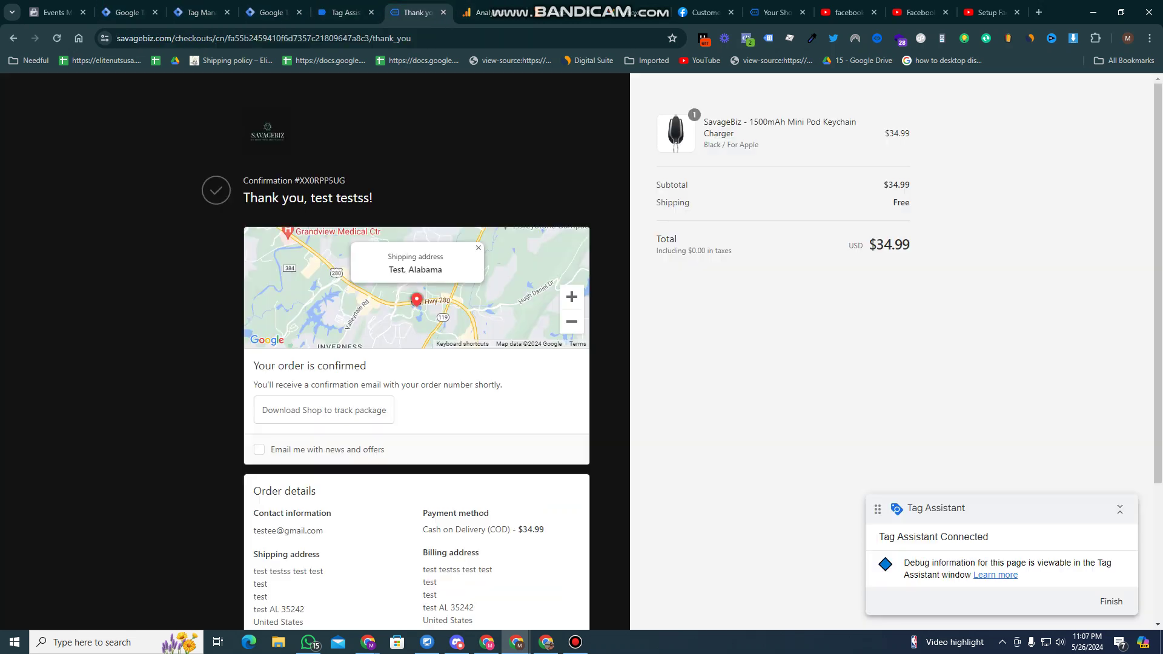
{"action": "key", "text": "ctrl+shift+Tab"}
{"action": "key", "text": "ctrl+shift+Tab"}
{"action": "key", "text": "ctrl+shift+Tab"}
{"action": "key", "text": "ctrl+shift+Tab"}
{"action": "key", "text": "ctrl+shift+Tab"}
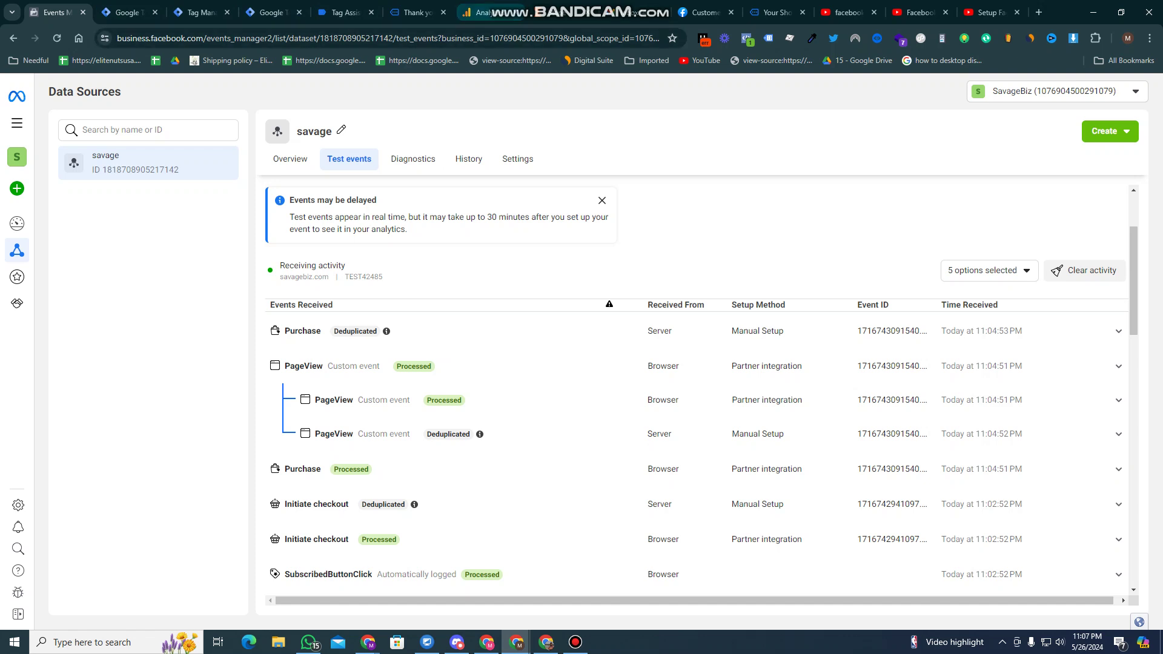
{"action": "key", "text": "ctrl+Tab"}
{"action": "key", "text": "ctrl+Tab"}
{"action": "key", "text": "ctrl+Tab"}
{"action": "key", "text": "ctrl+Tab"}
{"action": "key", "text": "ctrl+Tab"}
{"action": "key", "text": "ctrl+Tab"}
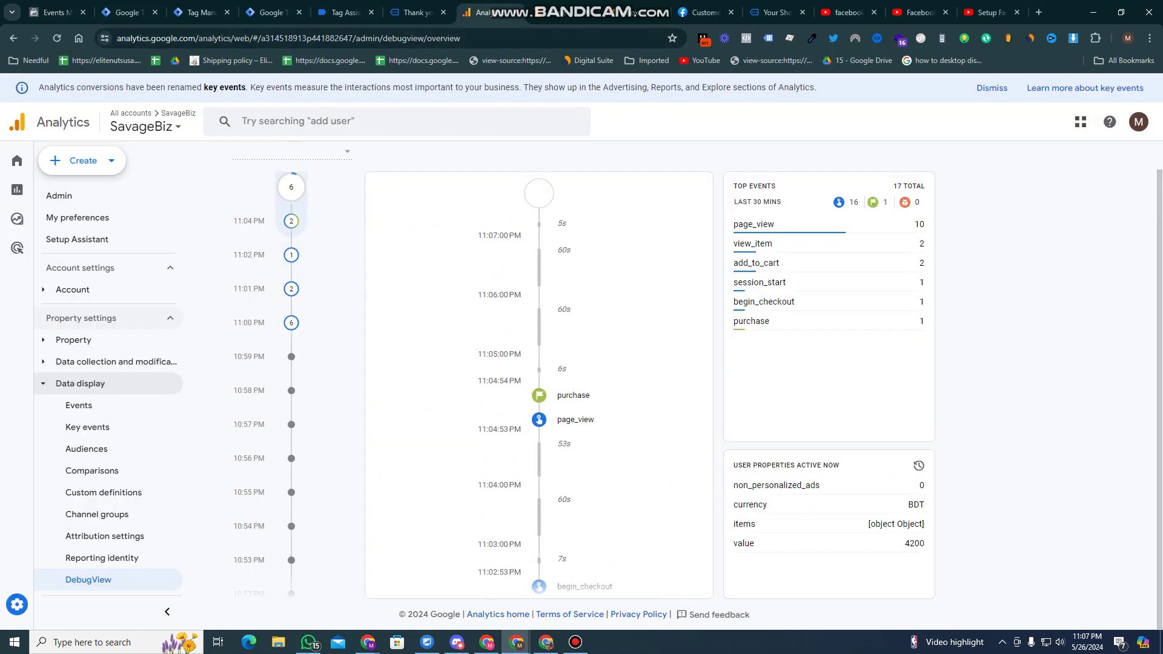